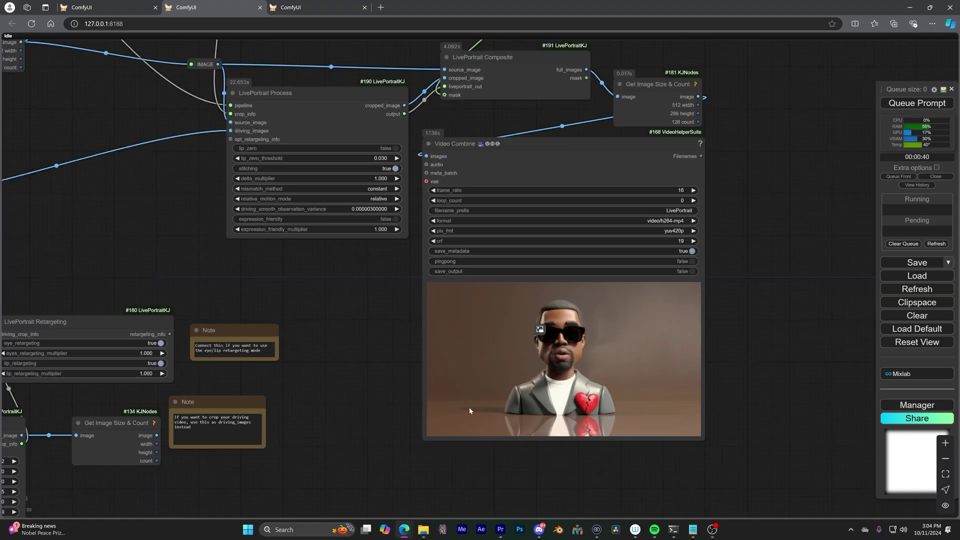
- Render a 1024x576 Flux image of a bald, sunglassed singer figure holding a tiny beer bottle among action figures
{"action": "scroll", "coordinate": [469, 407], "scroll_direction": "up", "scroll_amount": 5}
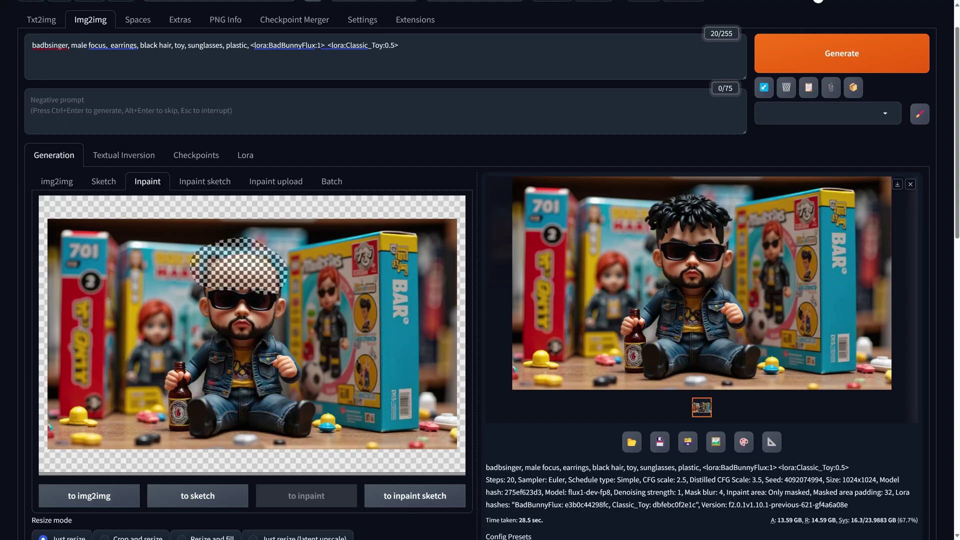
- Replace the head mask with a larger one over the figure's head and run the inpaint
{"action": "left_click", "coordinate": [138, 205]}
{"action": "mouse_move", "coordinate": [200, 250]}
{"action": "left_mouse_down"}
{"action": "mouse_move", "coordinate": [215, 315]}
{"action": "mouse_move", "coordinate": [269, 304]}
{"action": "left_mouse_up"}
{"action": "scroll", "coordinate": [464, 434], "scroll_direction": "down", "scroll_amount": 8}
{"action": "scroll", "coordinate": [400, 395], "scroll_direction": "up", "scroll_amount": 9}
{"action": "key", "text": "ctrl+Return"}
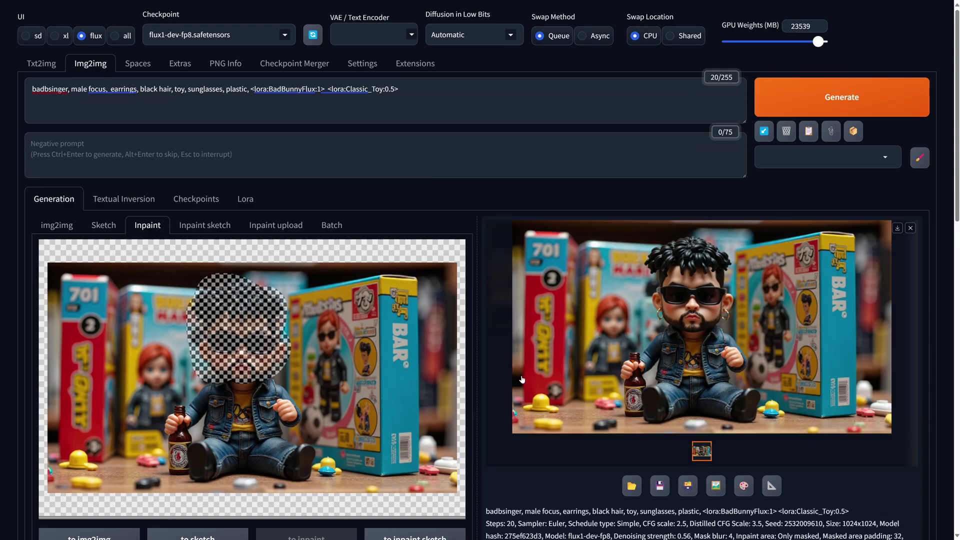
- Send the new result back to inpainting, refine the mask and settings, and regenerate the figure
{"action": "left_click", "coordinate": [744, 485]}
{"action": "scroll", "coordinate": [350, 400], "scroll_direction": "down", "scroll_amount": 9}
{"action": "left_click_drag", "start_coordinate": [279, 402], "coordinate": [317, 403]}
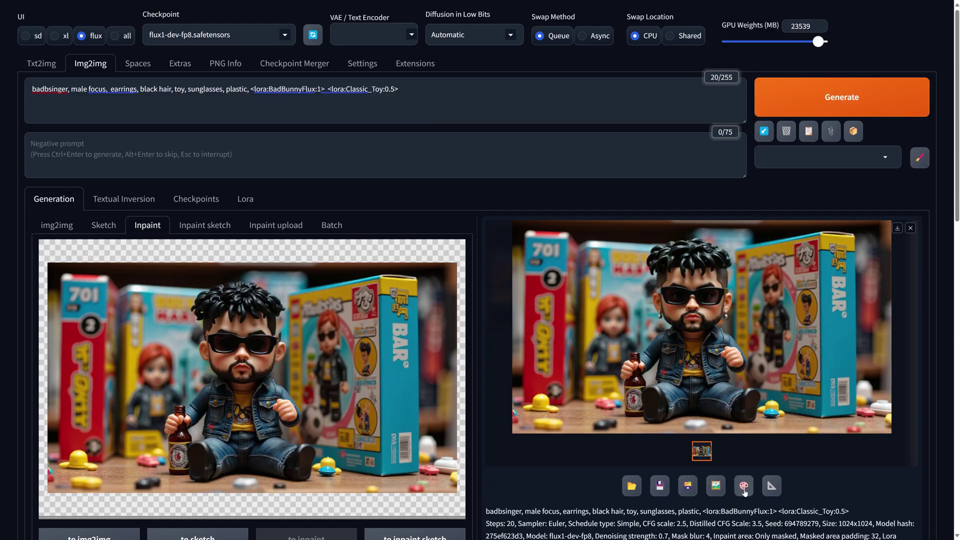
{"action": "left_click_drag", "start_coordinate": [212, 306], "coordinate": [235, 303]}
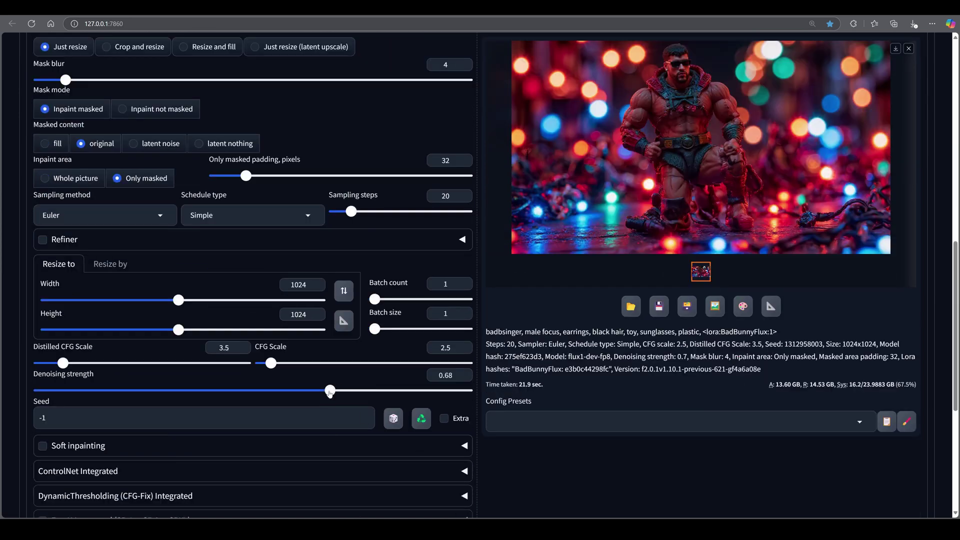
{"action": "scroll", "coordinate": [500, 275], "scroll_direction": "up", "scroll_amount": 10}
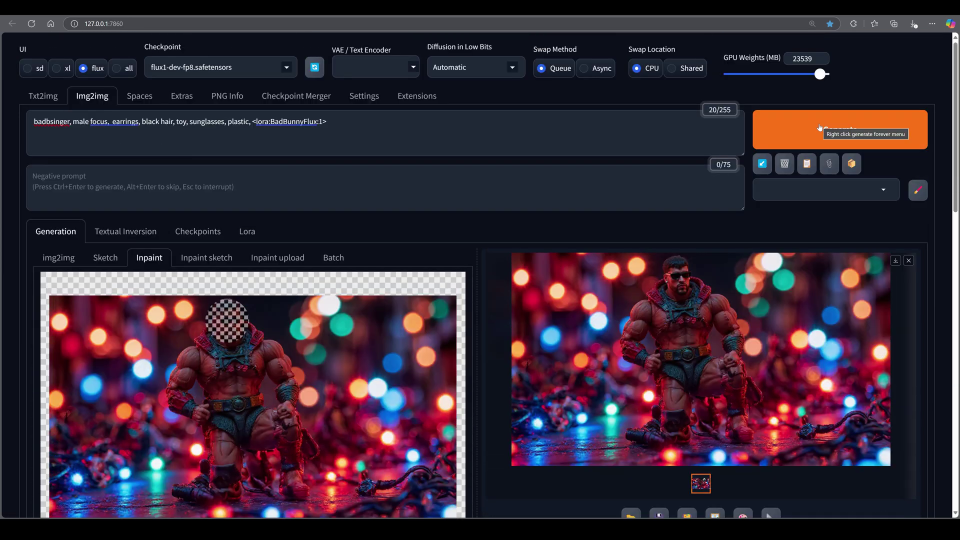
{"action": "left_click", "coordinate": [819, 129]}
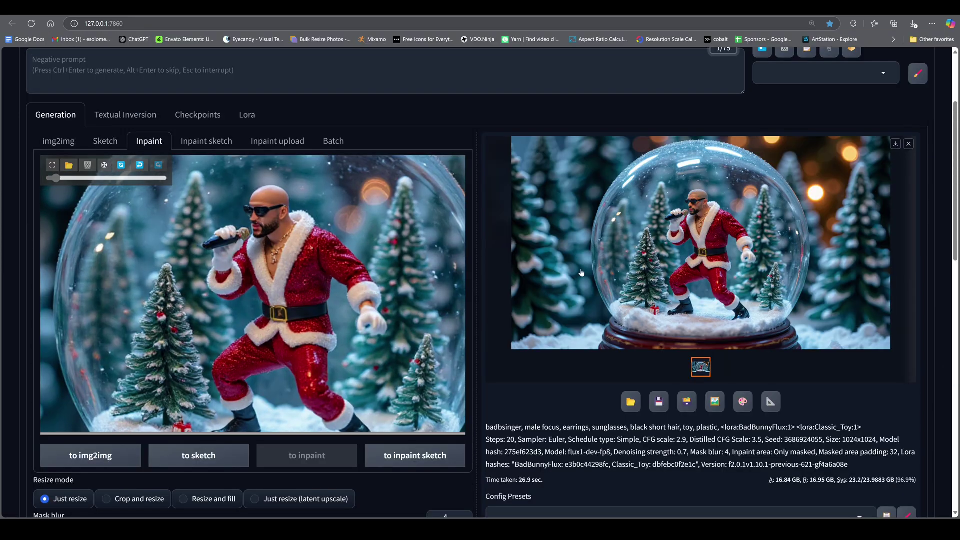
- Check the snow-globe result full size, then mask the first figure's head for inpainting
{"action": "left_click", "coordinate": [691, 298]}
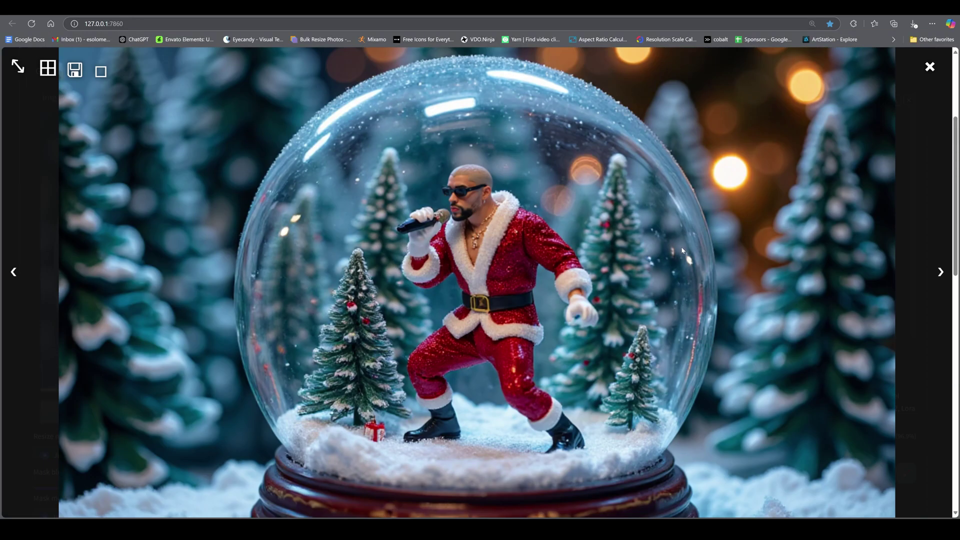
{"action": "left_click", "coordinate": [691, 299]}
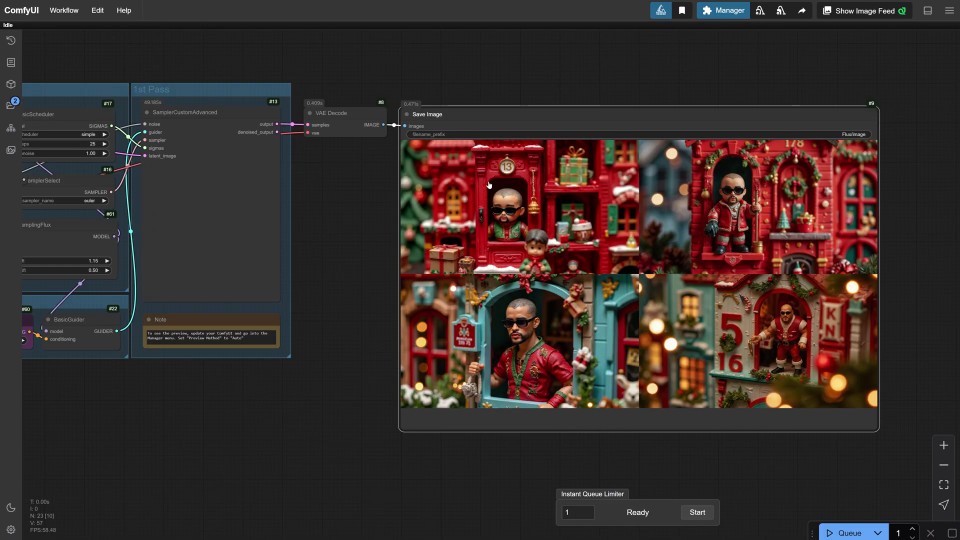
{"action": "left_click", "coordinate": [489, 181]}
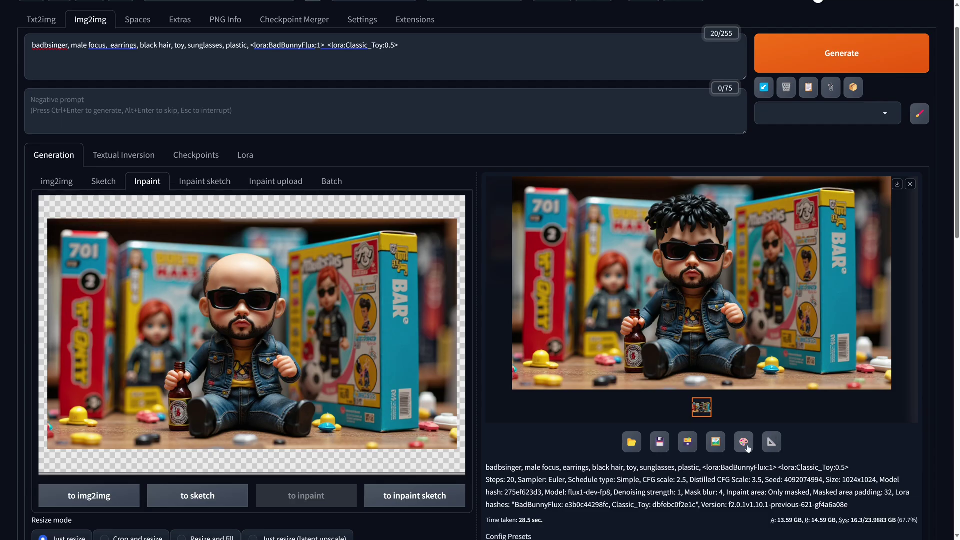
{"action": "mouse_move", "coordinate": [200, 250]}
{"action": "left_mouse_down"}
{"action": "mouse_move", "coordinate": [235, 320]}
{"action": "mouse_move", "coordinate": [270, 260]}
{"action": "mouse_move", "coordinate": [282, 320]}
{"action": "left_mouse_up"}
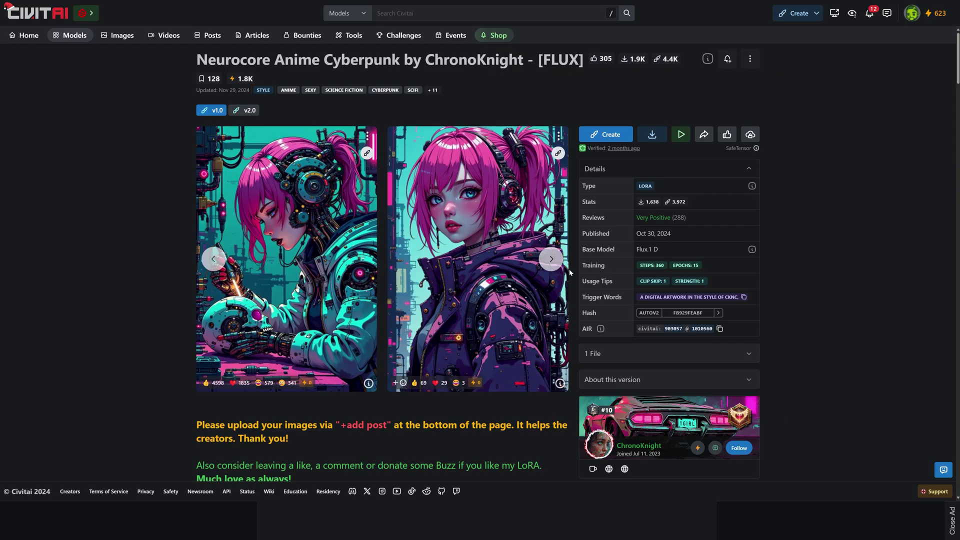
- Page through four more Neurocore Anime Cyberpunk sample images in the carousel
{"action": "left_click", "coordinate": [558, 265]}
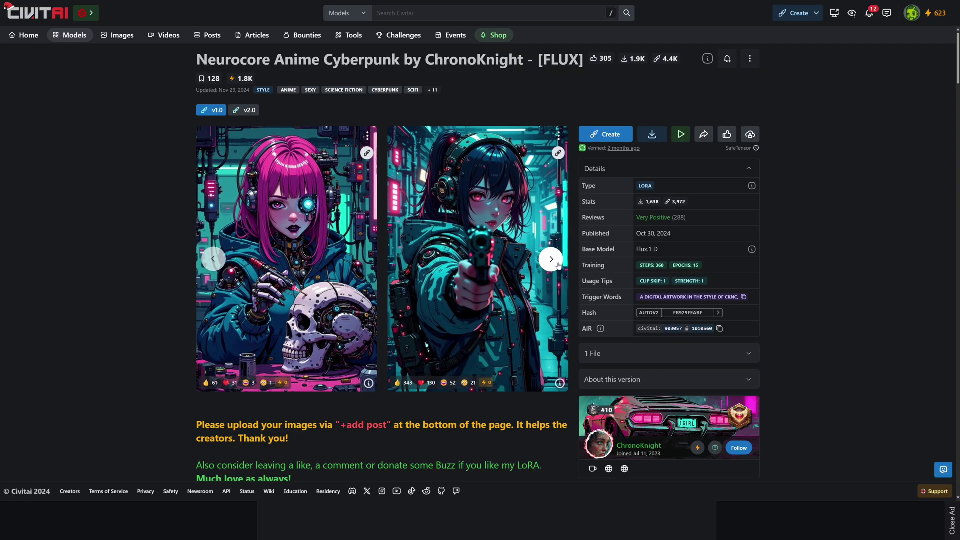
{"action": "left_click", "coordinate": [558, 265]}
{"action": "left_click", "coordinate": [558, 265]}
{"action": "left_click", "coordinate": [558, 265]}
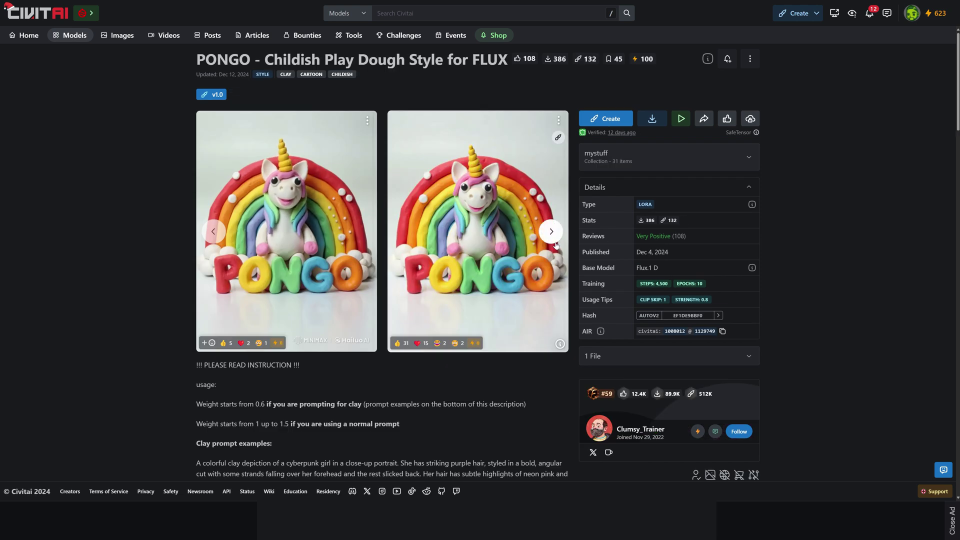
- Page through the PONGO LoRA samples, including the cowboy image, then scroll down the page
{"action": "left_click", "coordinate": [551, 232]}
{"action": "left_click", "coordinate": [552, 233]}
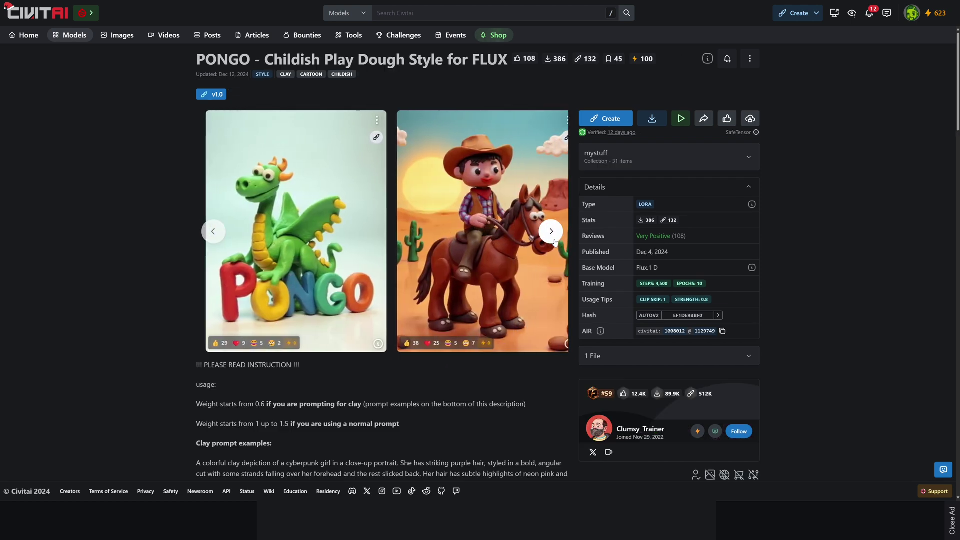
{"action": "left_click", "coordinate": [552, 232]}
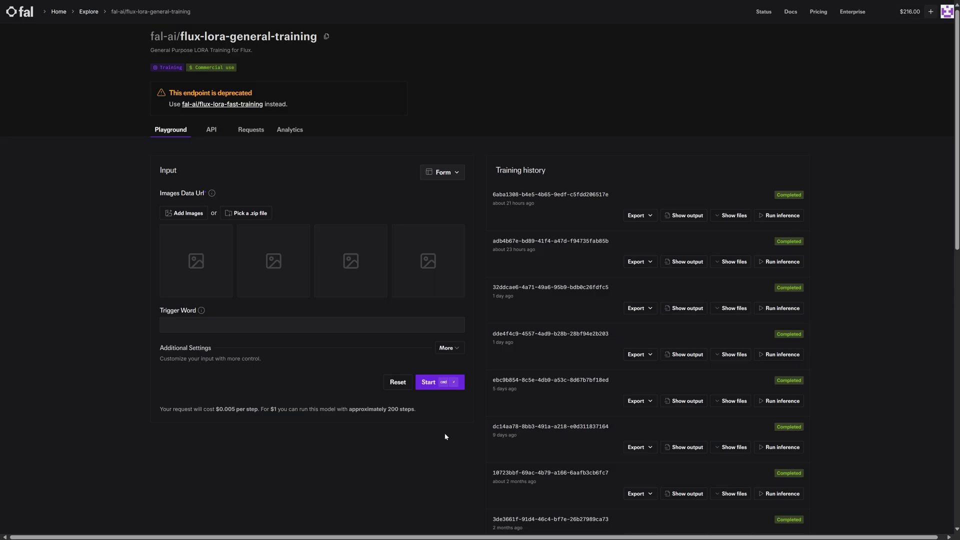
{"action": "scroll", "coordinate": [445, 437], "scroll_direction": "down", "scroll_amount": 6}
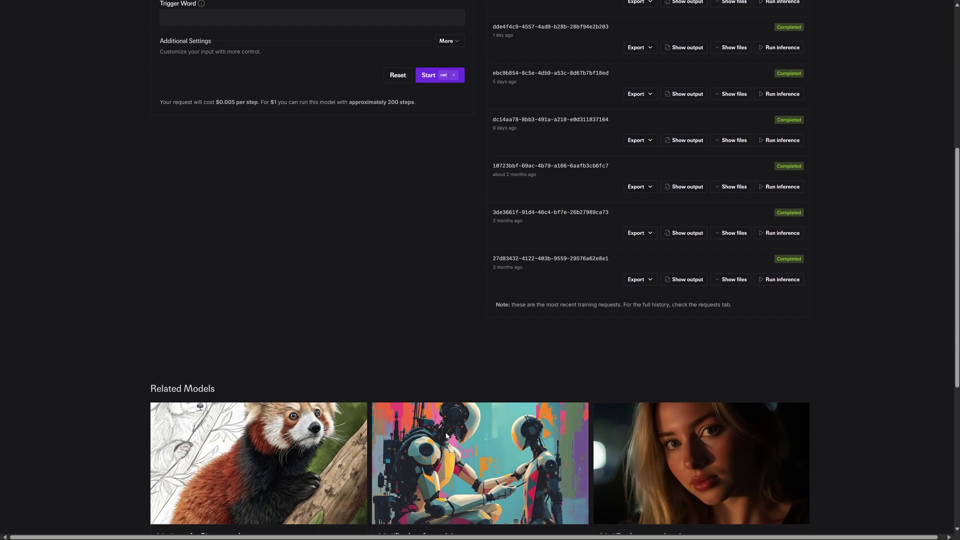
{"action": "scroll", "coordinate": [446, 435], "scroll_direction": "down", "scroll_amount": 3}
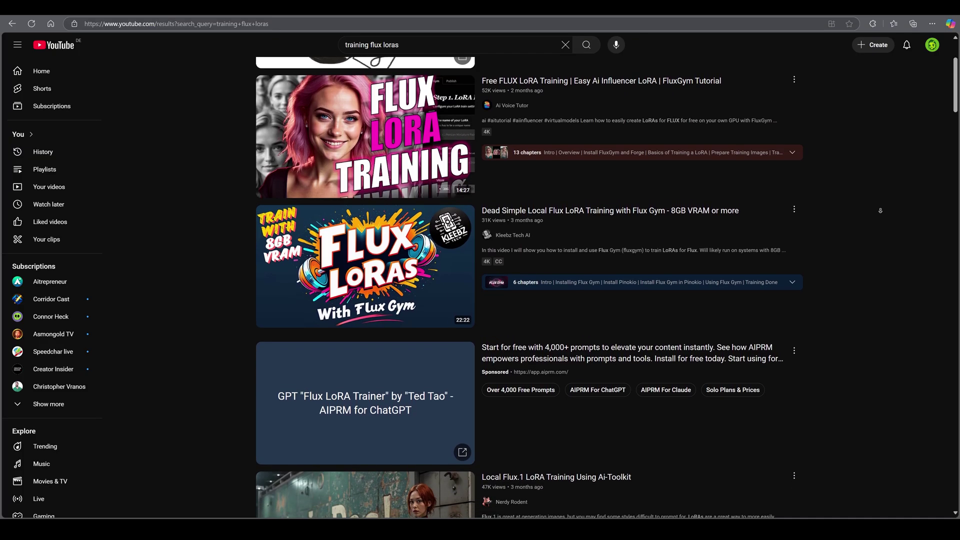
- Scroll through the Flux LoRA training results, then view the cartoon bearded-man portrait full size
{"action": "scroll", "coordinate": [880, 210], "scroll_direction": "down", "scroll_amount": 2}
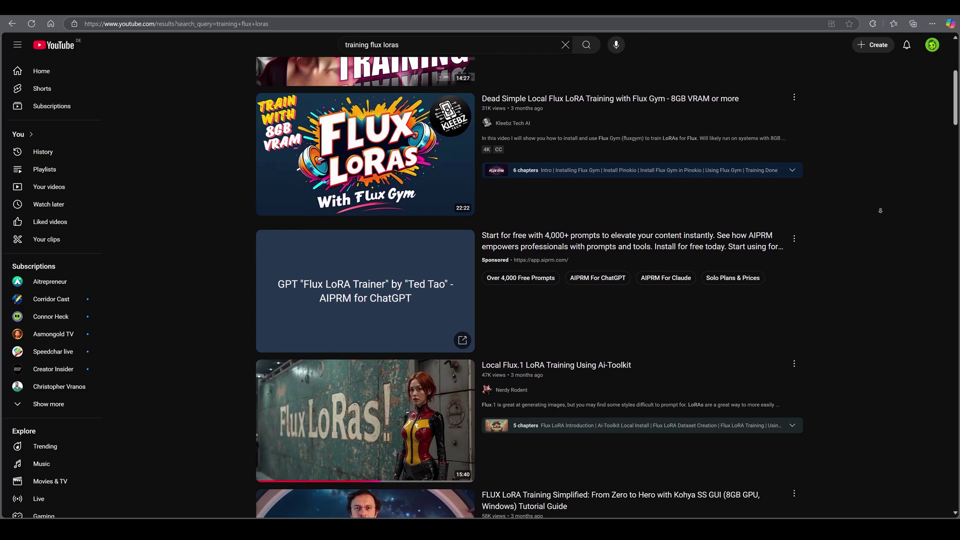
{"action": "scroll", "coordinate": [880, 210], "scroll_direction": "down", "scroll_amount": 2}
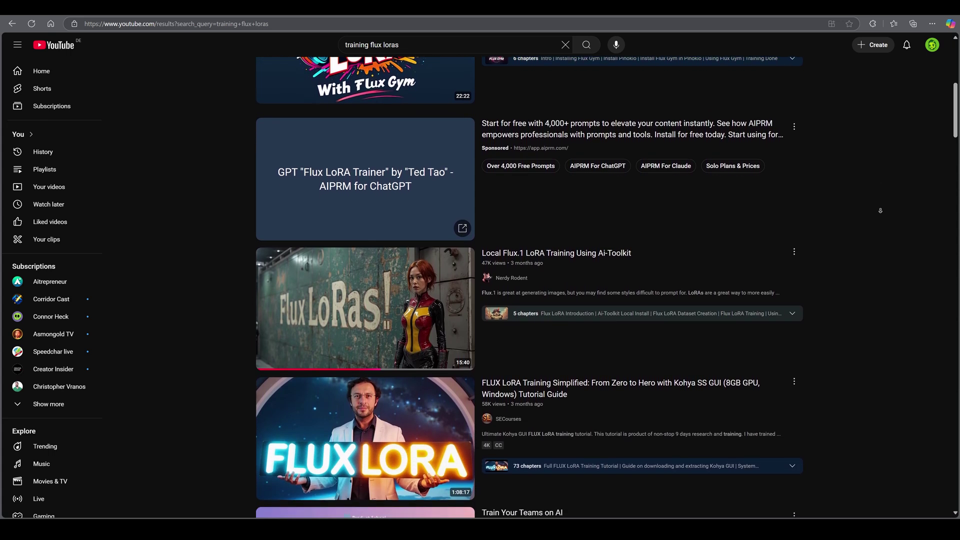
{"action": "scroll", "coordinate": [880, 211], "scroll_direction": "down", "scroll_amount": 2}
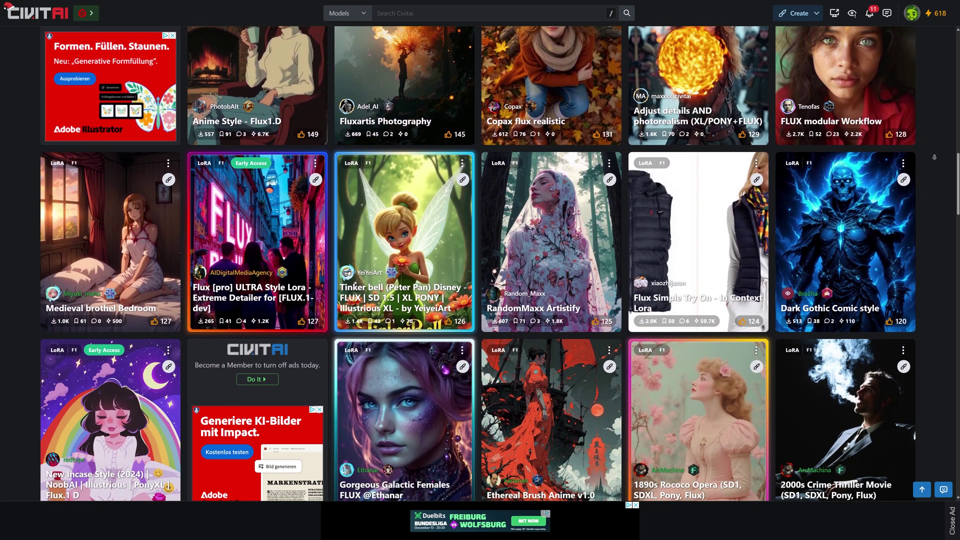
{"action": "scroll", "coordinate": [934, 157], "scroll_direction": "down", "scroll_amount": 3}
{"action": "scroll", "coordinate": [934, 157], "scroll_direction": "down", "scroll_amount": 5}
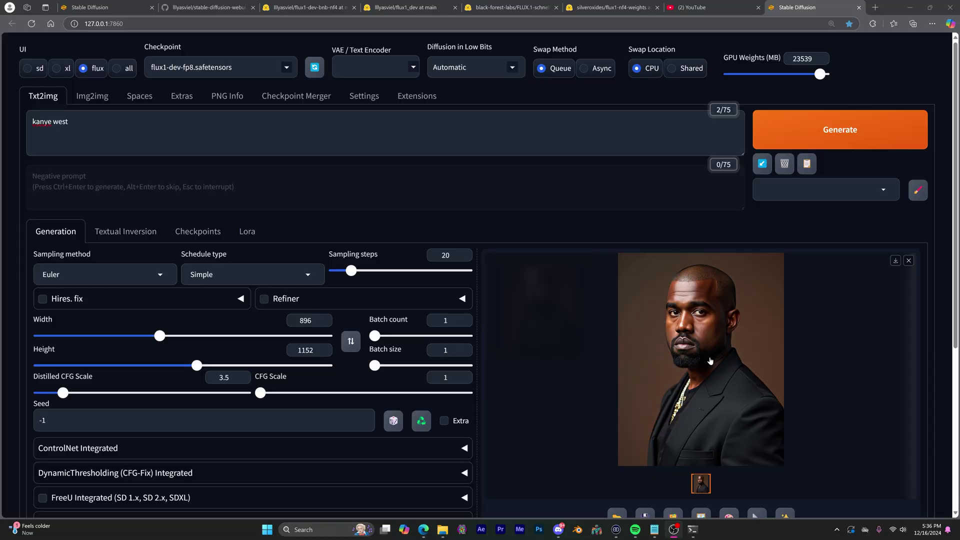
{"action": "left_click", "coordinate": [710, 360]}
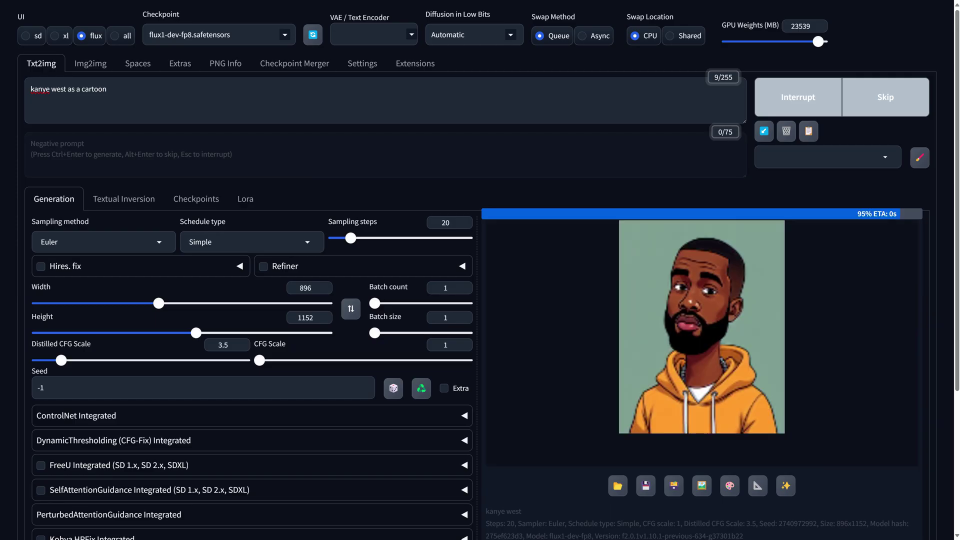
- Swap in the chef action-figure prompt, keeping the LoRA tags, and generate the image
{"action": "left_click", "coordinate": [748, 403]}
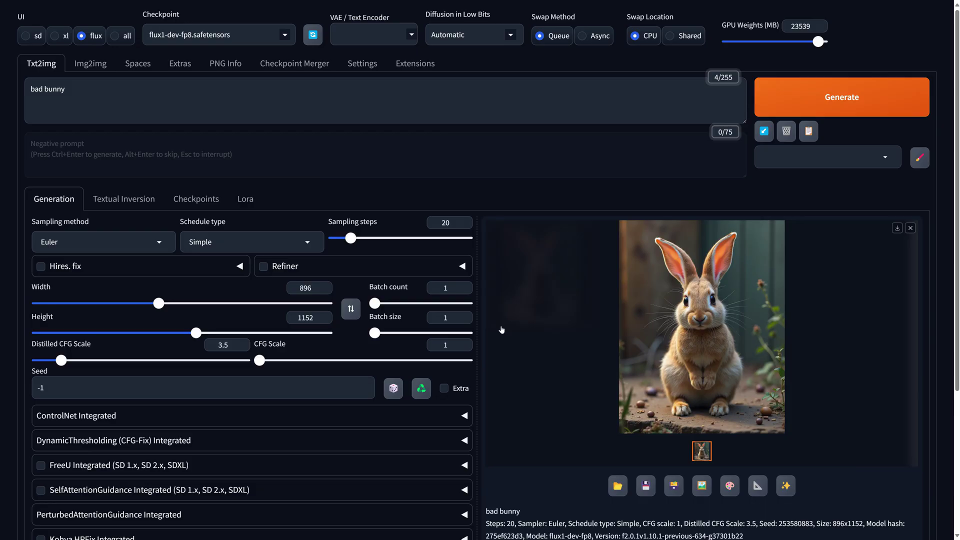
{"action": "left_click", "coordinate": [658, 341]}
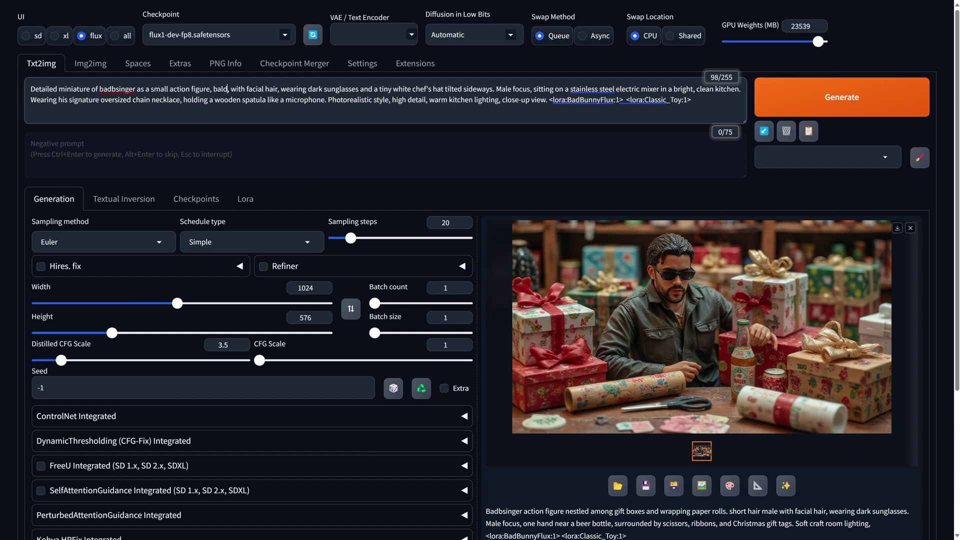
{"action": "key", "text": "BackSpace"}
{"action": "type", "text": "Detailed miniature of badbsinger as a small action figure, short hair, with facial hair, wearing dark sunglasses and a tiny white chef's hat tilted sideways. Male focus, sitting on a stainless steel electric mixer in a bright, clean kitchen. Wearing his signature oversized chain necklace, holding a wooden spatula like a microphone. Photorealistic style, high detail, warm kitchen lighting, close-up view."}
{"action": "left_click", "coordinate": [841, 97]}
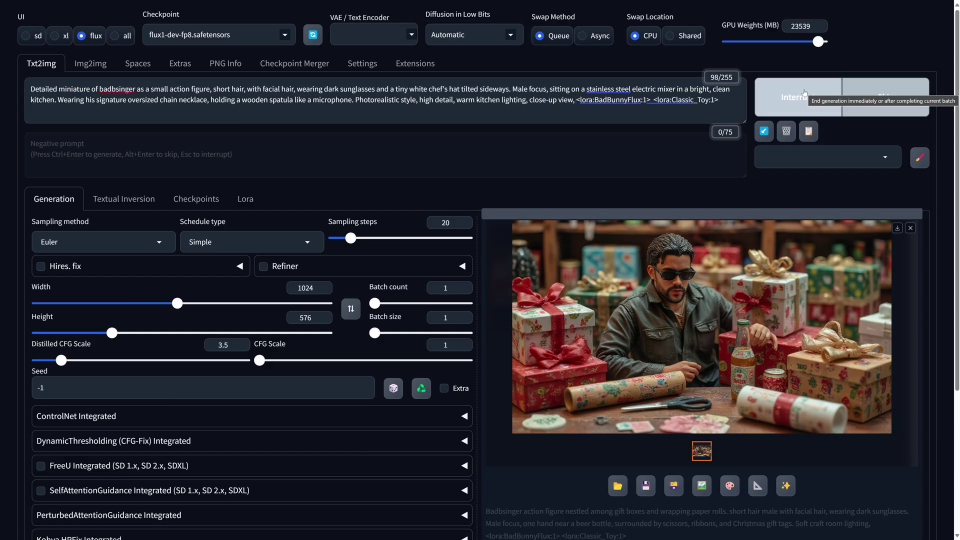
{"action": "left_click", "coordinate": [870, 235]}
- Send the chef action-figure image to inpainting
{"action": "left_click", "coordinate": [931, 21]}
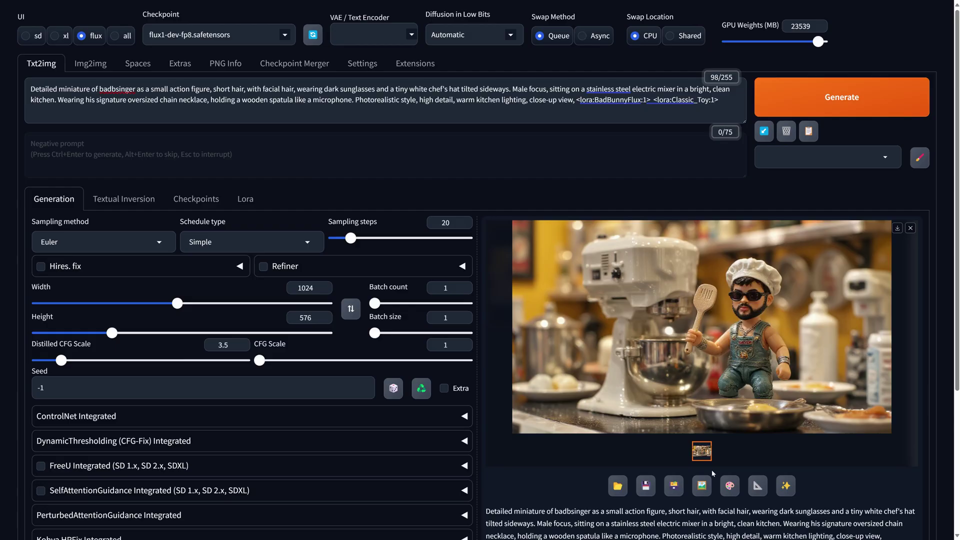
{"action": "left_click", "coordinate": [730, 485]}
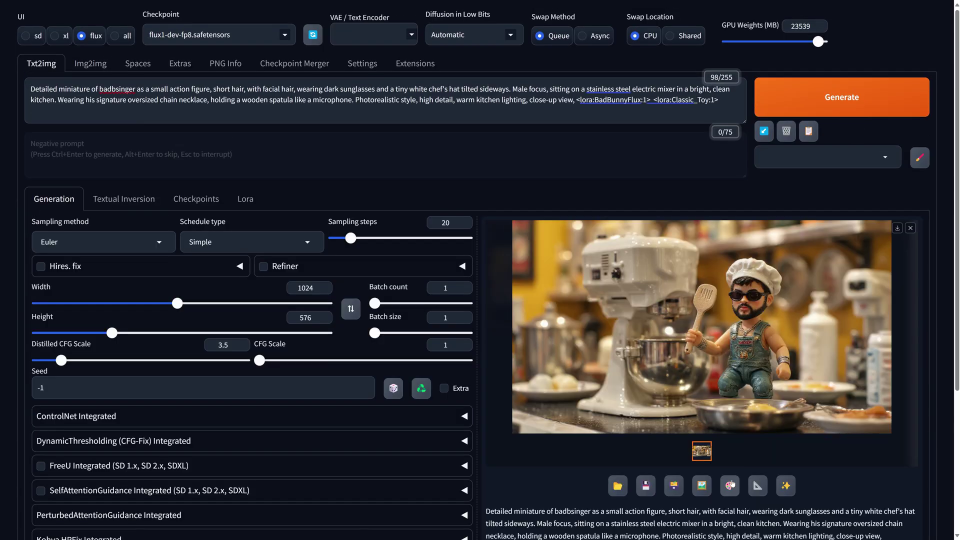
{"action": "left_click", "coordinate": [730, 485]}
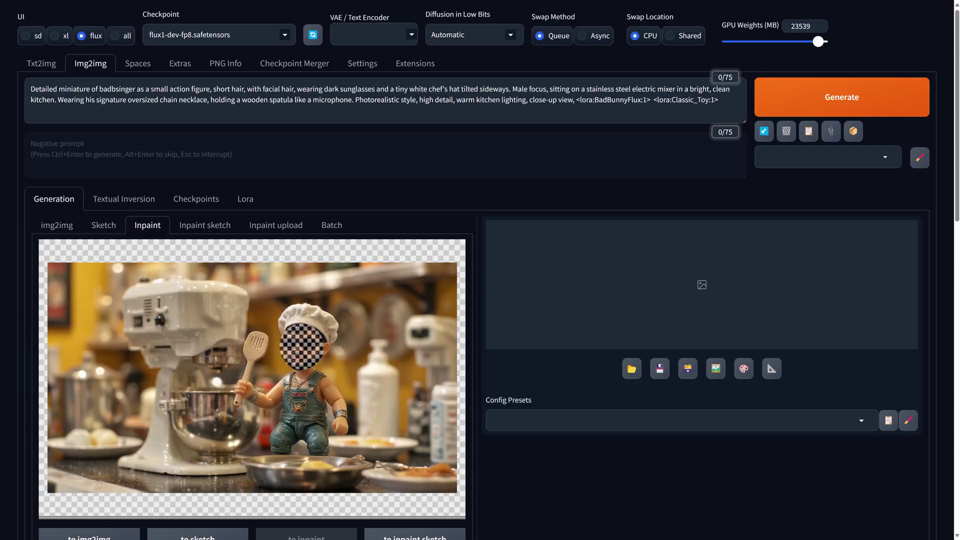
- Delete the kitchen scene description from the prompt and start inpainting the masked face
{"action": "left_click_drag", "start_coordinate": [137, 89], "coordinate": [165, 89]}
{"action": "key", "text": "BackSpace"}
{"action": "left_click_drag", "start_coordinate": [343, 89], "coordinate": [545, 100]}
{"action": "key", "text": "BackSpace"}
{"action": "left_click", "coordinate": [857, 110]}
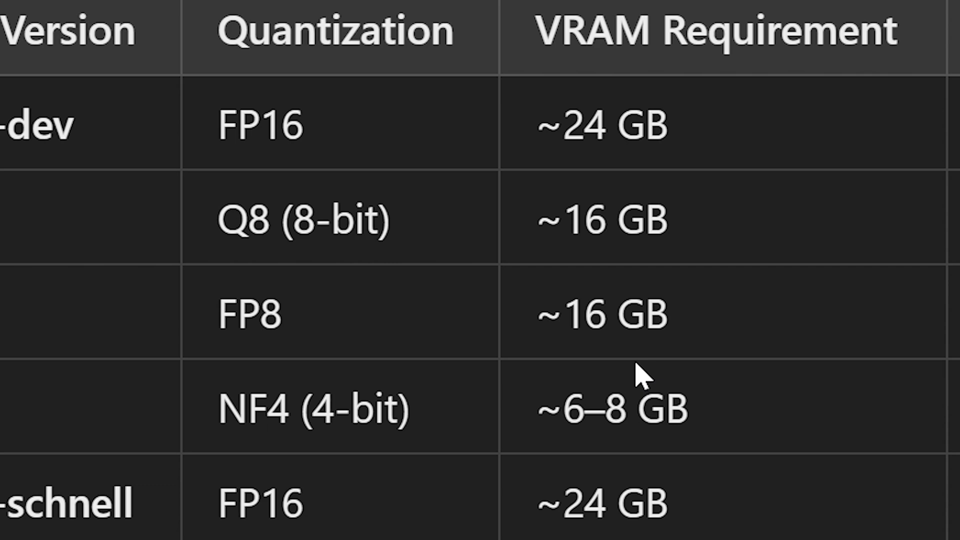
- Prepare the gift-box figure in Inpaint with its face masked and the gift-wrapping prompt pasted
{"action": "scroll", "coordinate": [636, 364], "scroll_direction": "down", "scroll_amount": 4}
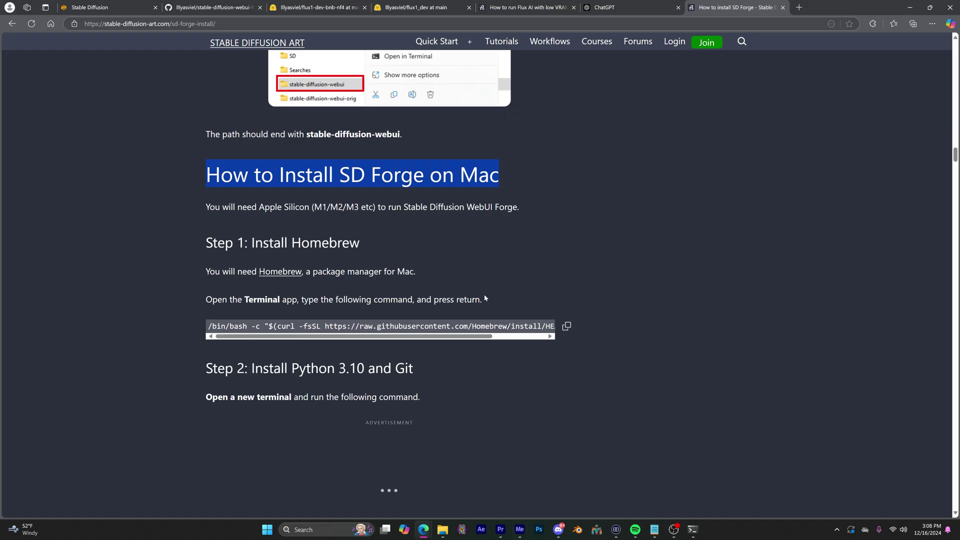
- Scroll the SD Forge Mac install guide down to 'Sharing model with AUTOMATIC1111'
{"action": "scroll", "coordinate": [484, 296], "scroll_direction": "up", "scroll_amount": 1}
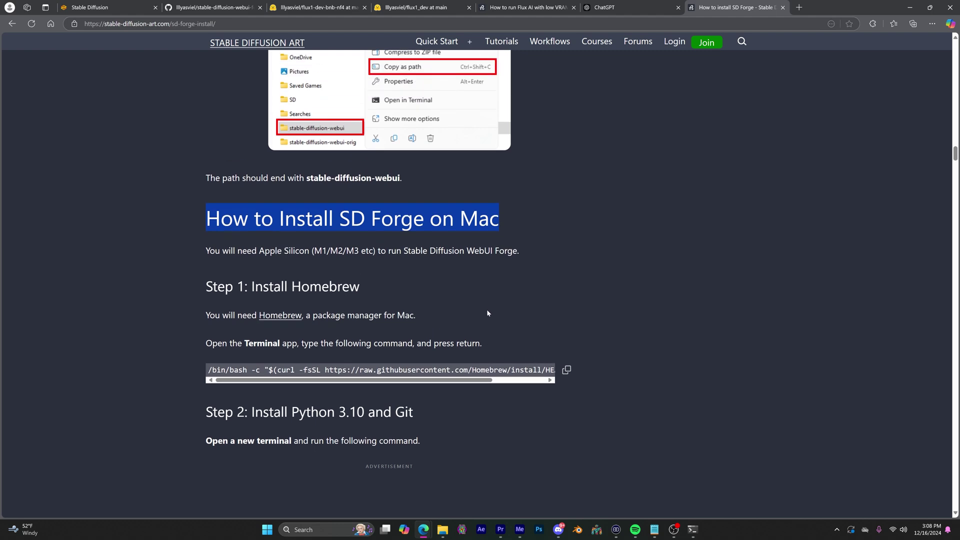
{"action": "scroll", "coordinate": [511, 380], "scroll_direction": "down", "scroll_amount": 10}
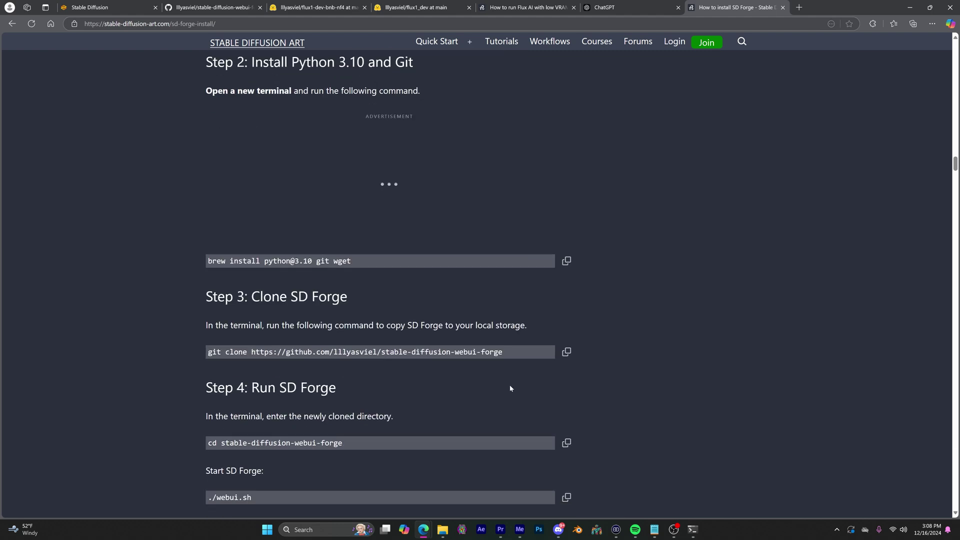
{"action": "scroll", "coordinate": [509, 389], "scroll_direction": "down", "scroll_amount": 3}
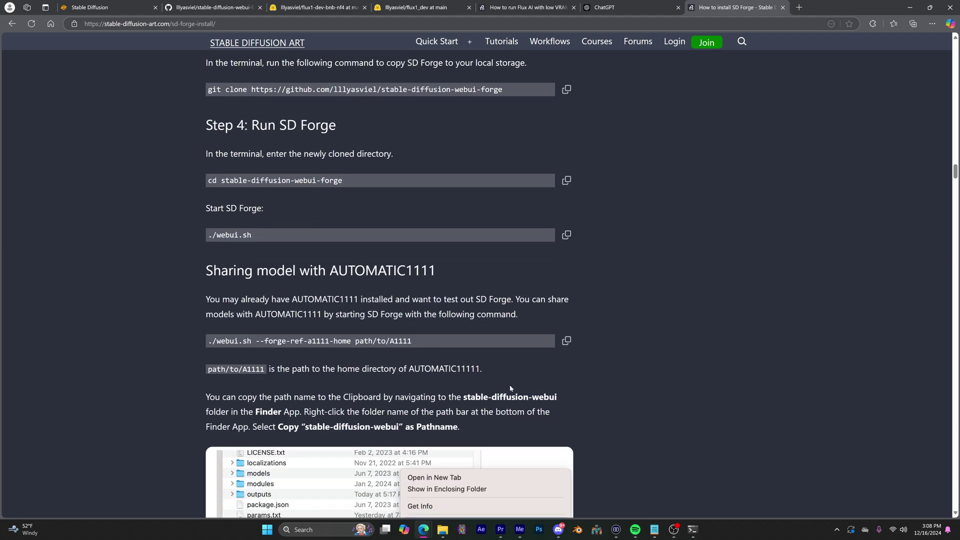
{"action": "scroll", "coordinate": [510, 388], "scroll_direction": "down", "scroll_amount": 3}
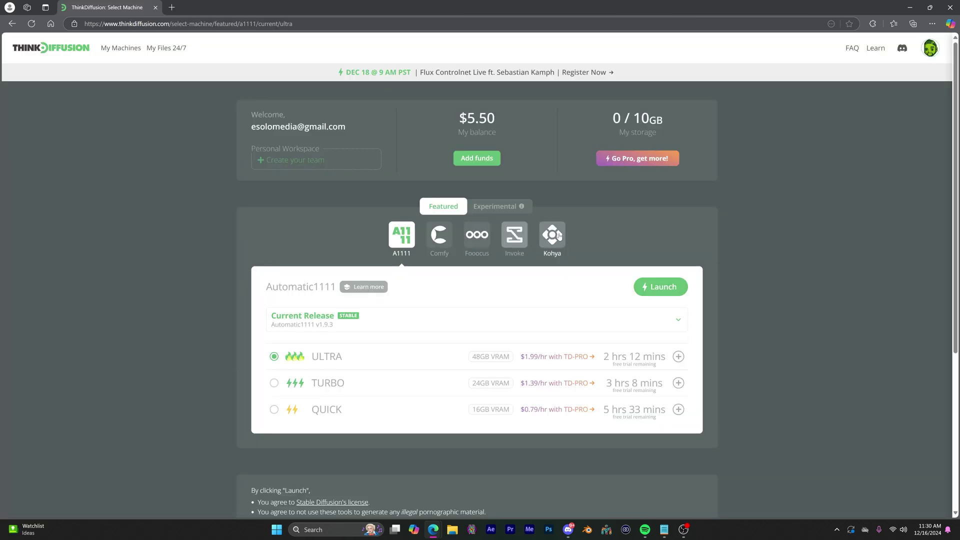
- Select Forge under ThinkDiffusion's Experimental apps and pick a machine tier for it
{"action": "left_click", "coordinate": [495, 206]}
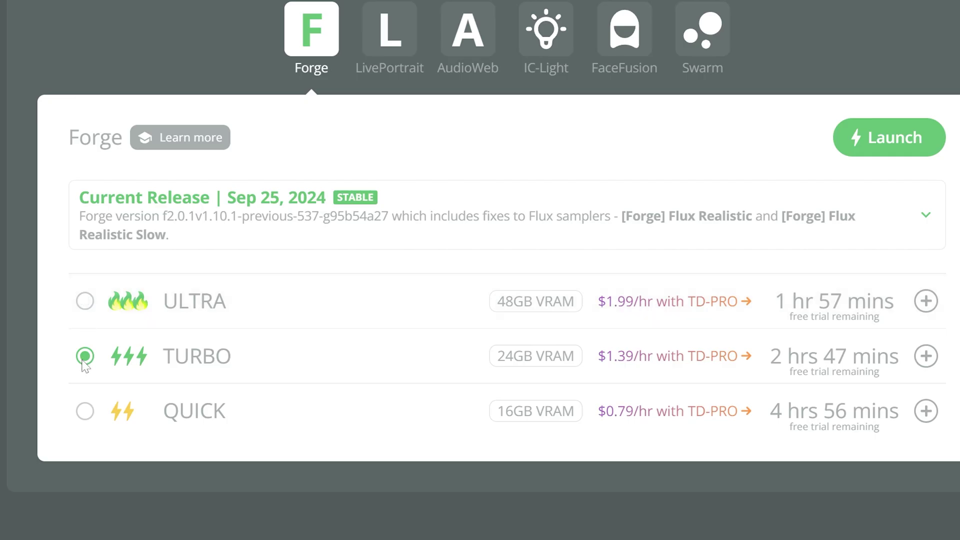
{"action": "left_click", "coordinate": [83, 304]}
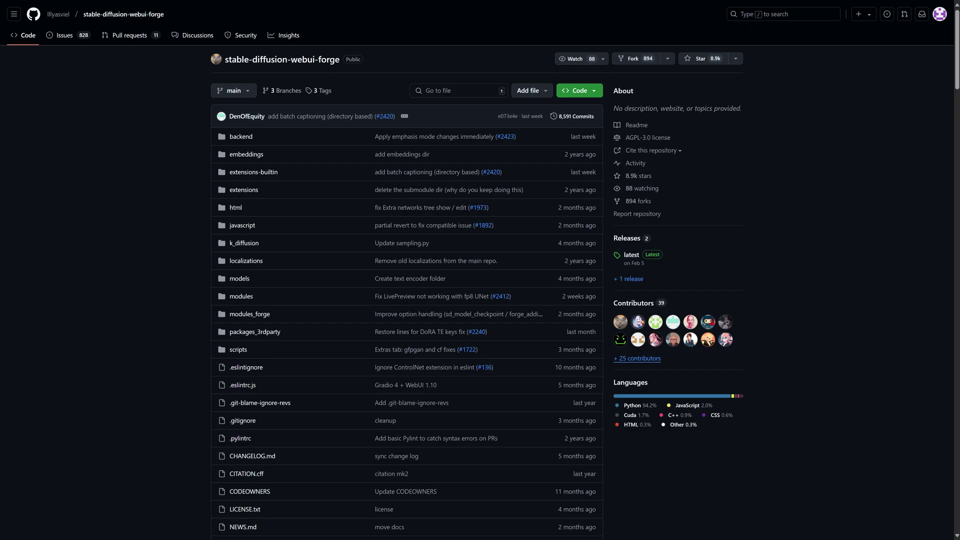
- Get the Forge one-click package webui_forge_cu121_torch231.7z and choose an app to open it
{"action": "scroll", "coordinate": [188, 334], "scroll_direction": "down", "scroll_amount": 20}
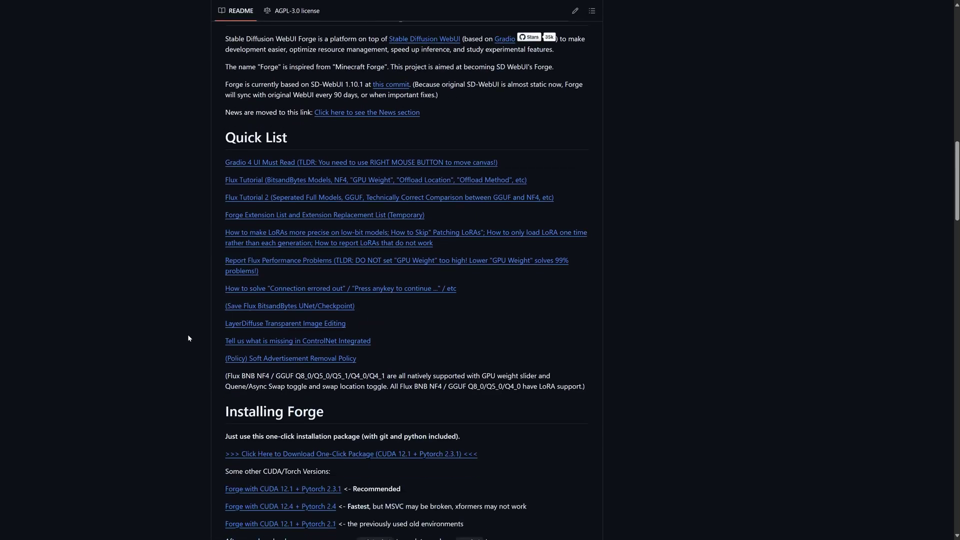
{"action": "scroll", "coordinate": [189, 337], "scroll_direction": "down", "scroll_amount": 2}
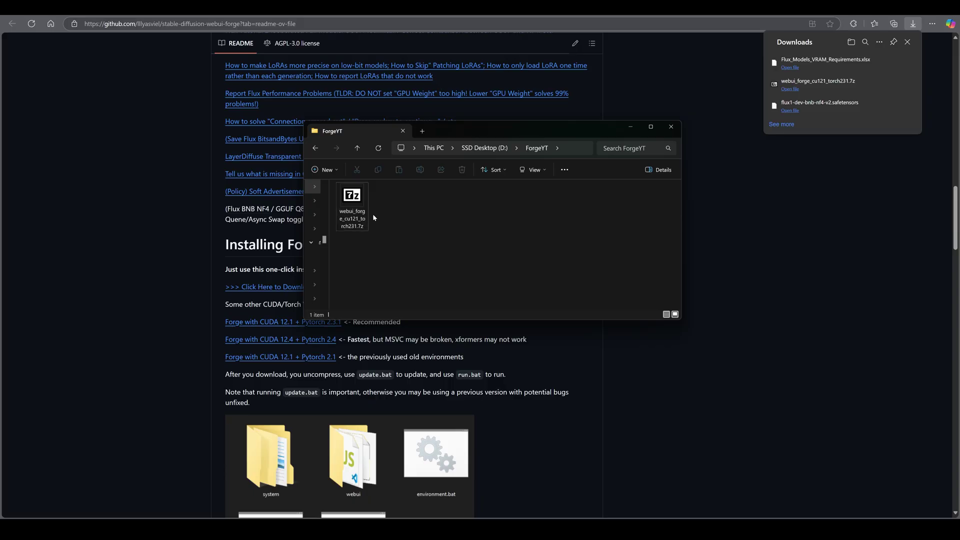
{"action": "right_click", "coordinate": [373, 210]}
{"action": "mouse_move", "coordinate": [429, 245]}
{"action": "left_click", "coordinate": [521, 274]}
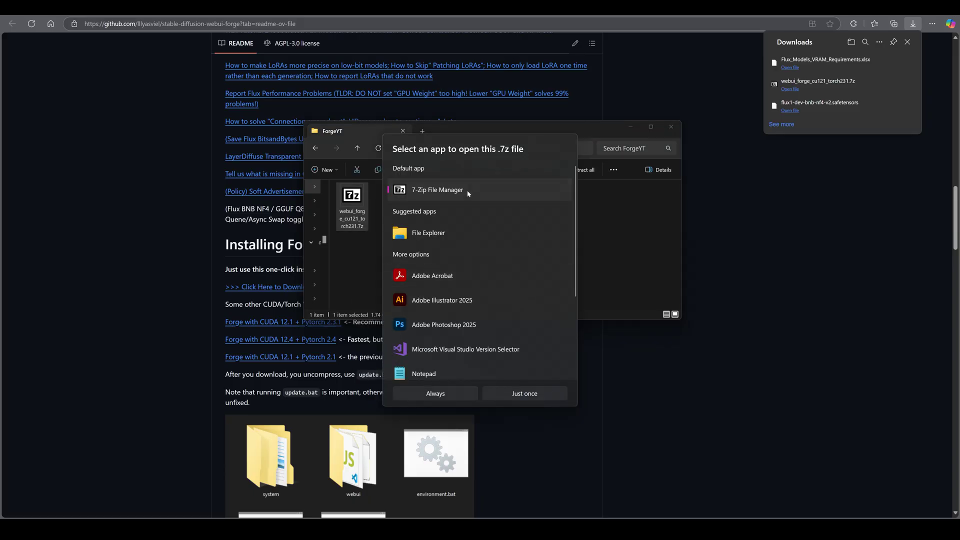
- Extract the package with 7-Zip into ForgeYT, run update.bat, then start Forge with run.bat
{"action": "left_click", "coordinate": [461, 394]}
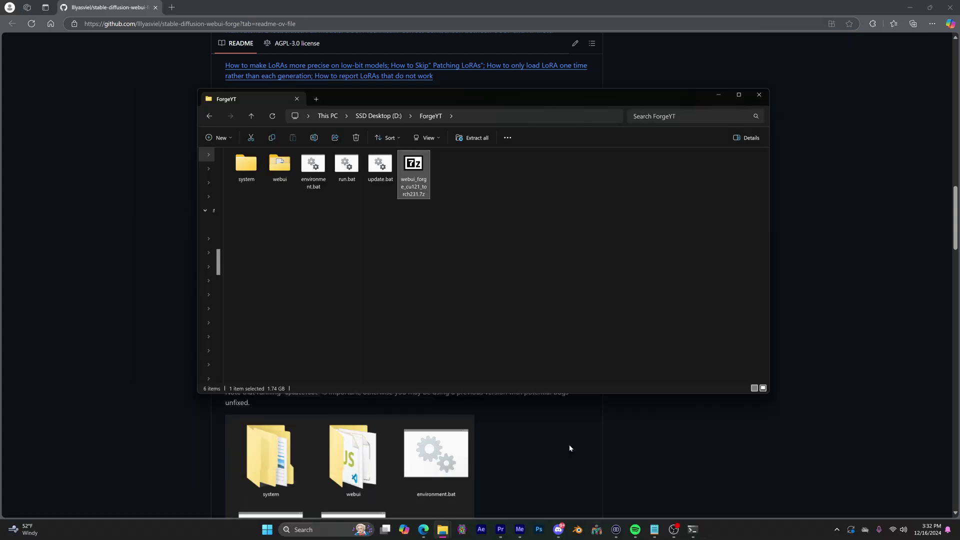
{"action": "double_click", "coordinate": [386, 181]}
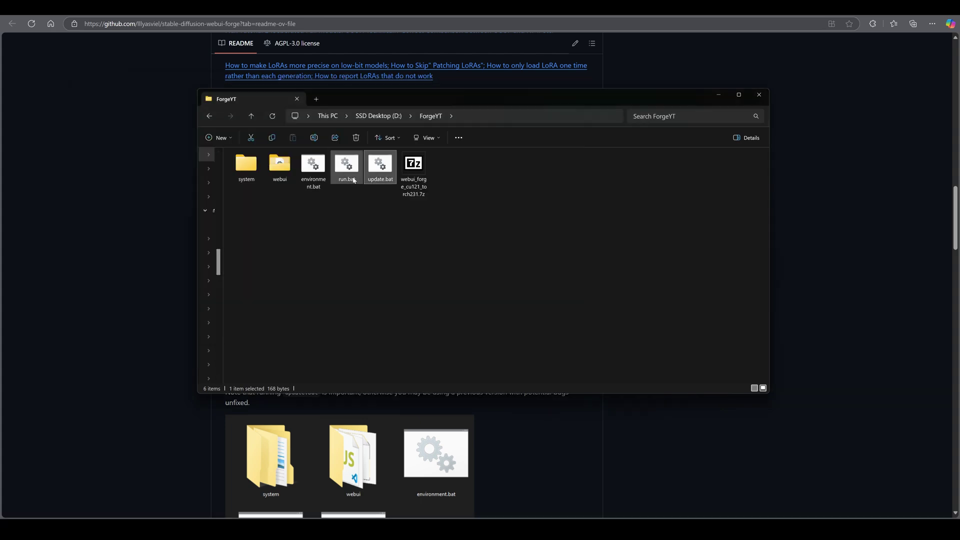
{"action": "double_click", "coordinate": [353, 179]}
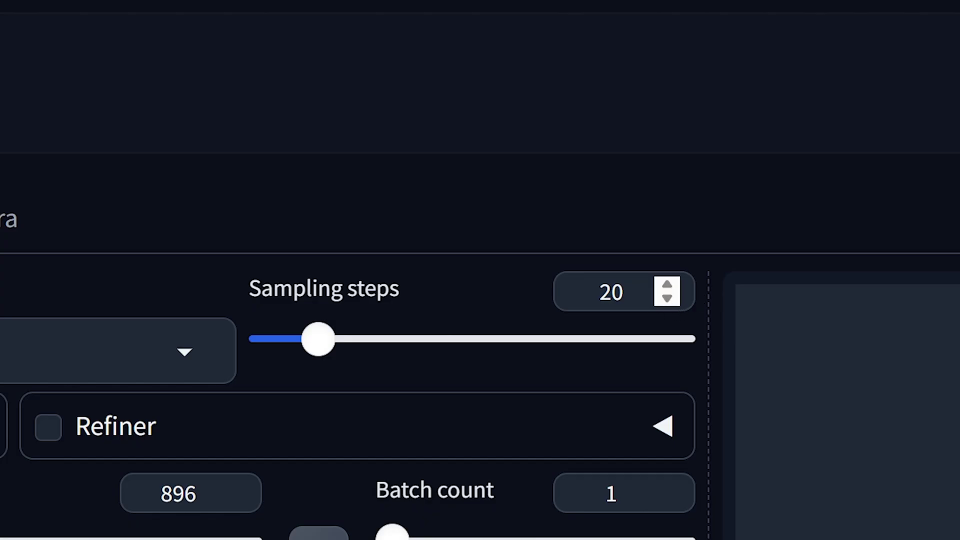
- Set sampling steps to 4, refresh the checkpoint list, and select the flux1-dev-fp8 checkpoint
{"action": "double_click", "coordinate": [661, 287]}
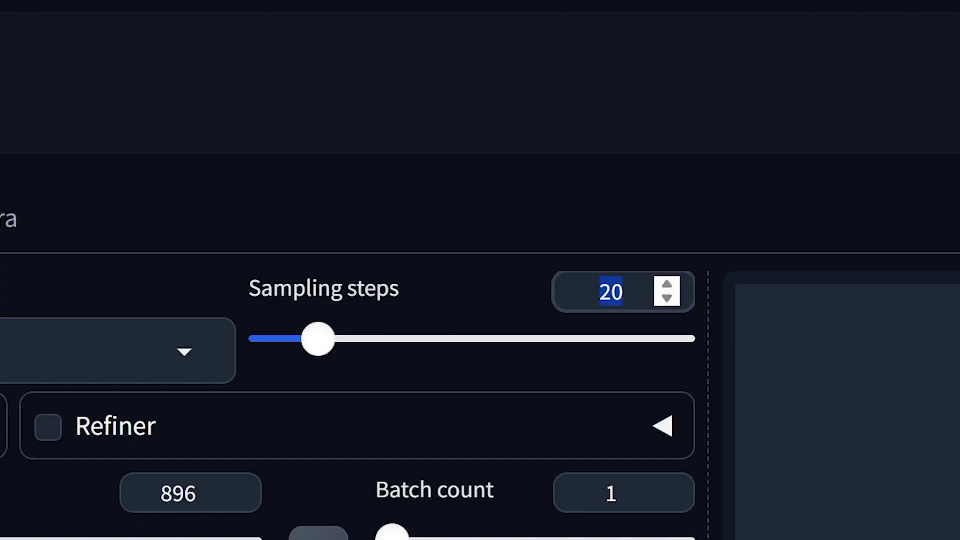
{"action": "type", "text": "4"}
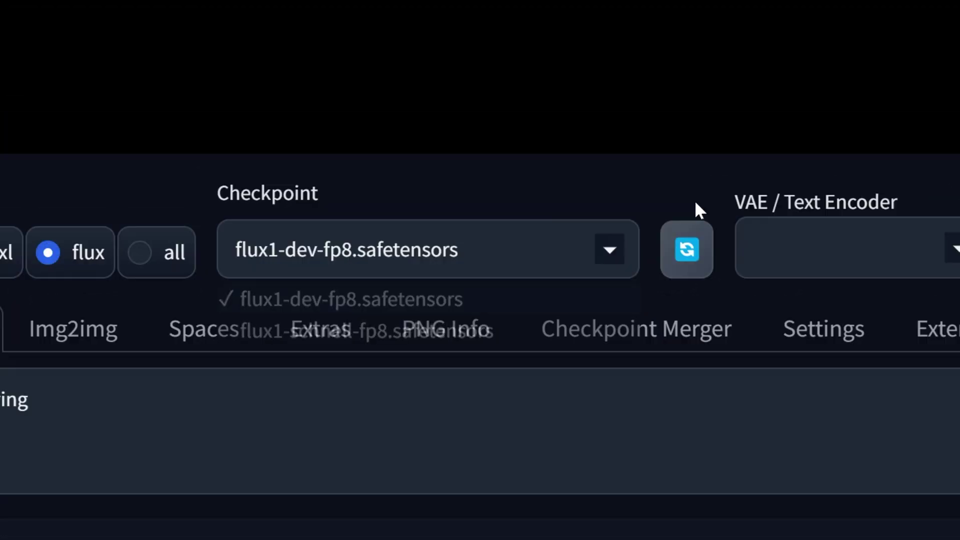
{"action": "left_click", "coordinate": [317, 37]}
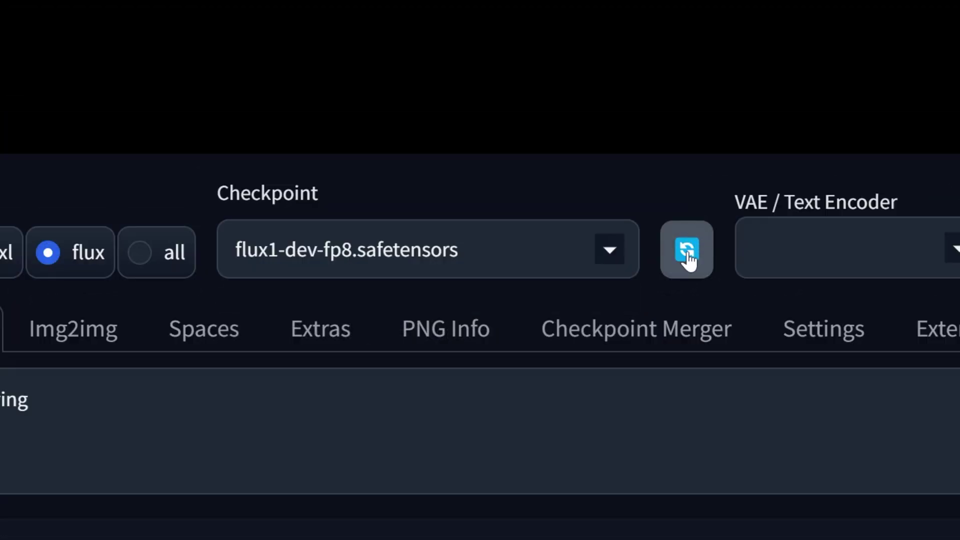
{"action": "left_click", "coordinate": [609, 249]}
{"action": "left_click", "coordinate": [565, 325]}
{"action": "left_click", "coordinate": [609, 249]}
{"action": "left_click", "coordinate": [600, 295]}
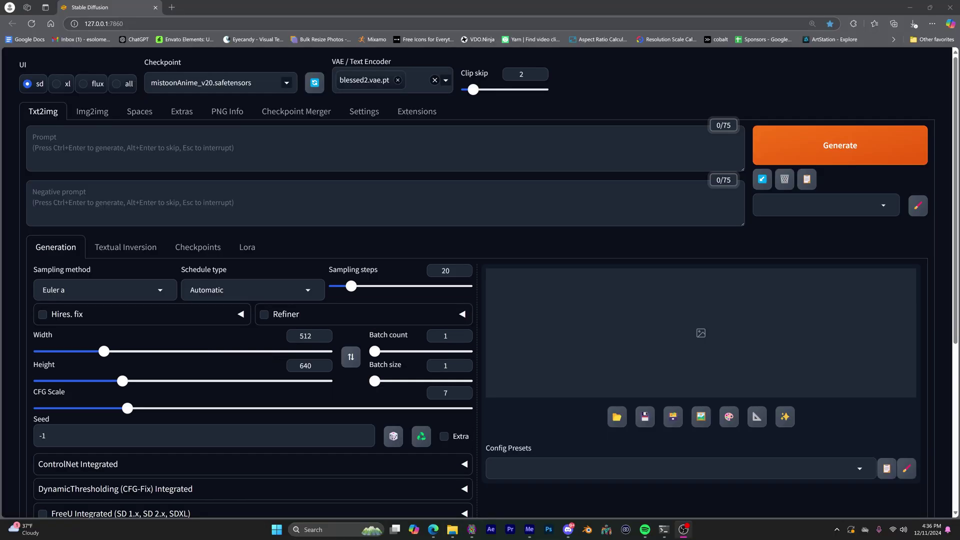
- Switch to Flux mode, set the size to 1024×576, and clear the old prompt
{"action": "left_click", "coordinate": [98, 84]}
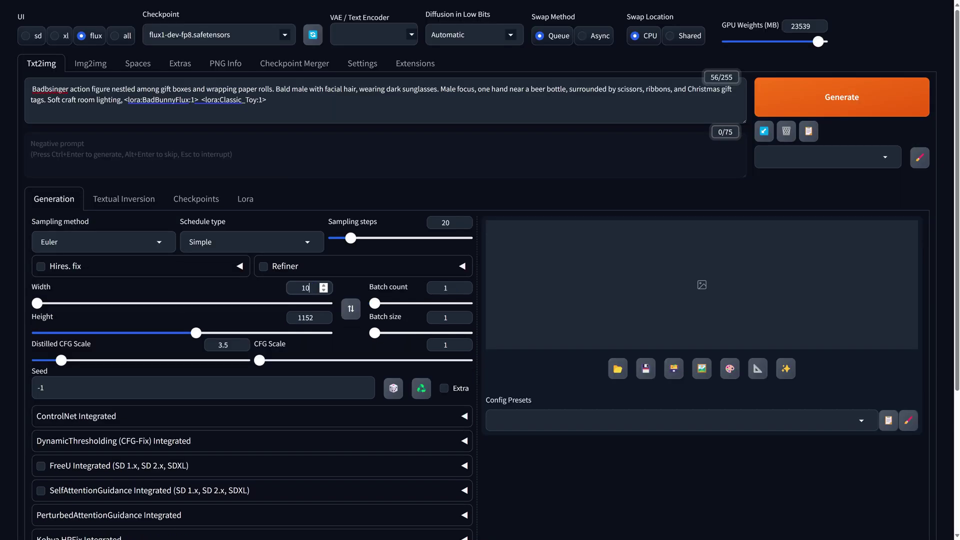
{"action": "type", "text": "24"}
{"action": "double_click", "coordinate": [305, 318]}
{"action": "type", "text": "576"}
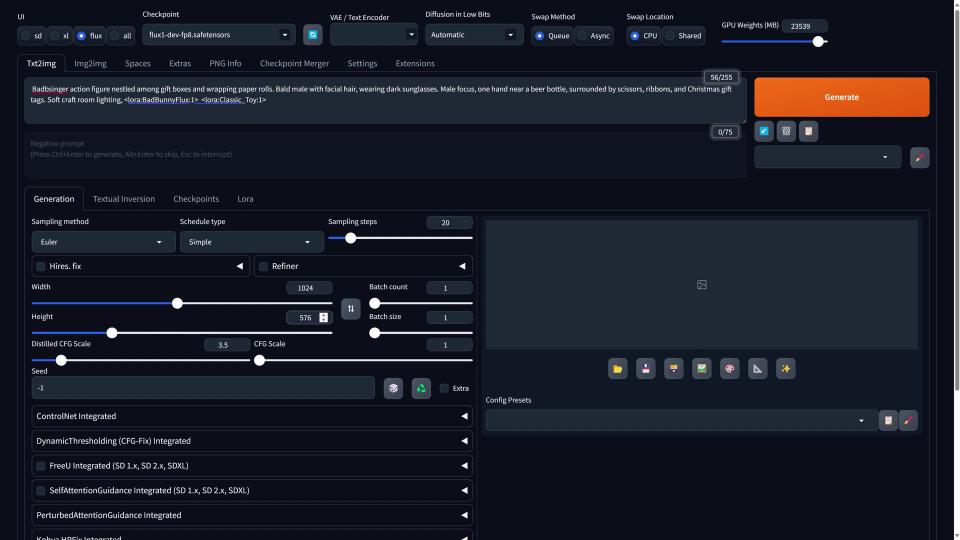
{"action": "left_click", "coordinate": [350, 100]}
{"action": "key", "text": "ctrl+a"}
{"action": "key", "text": "BackSpace"}
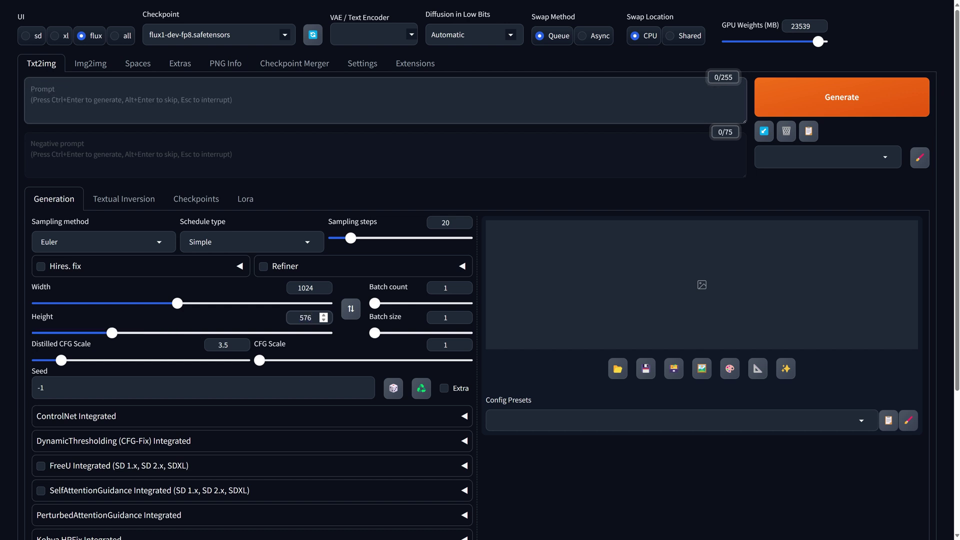
- Add the BadBunnyFlux and Classic_ToyFLux LoRAs to the prompt
{"action": "left_click", "coordinate": [246, 199]}
{"action": "left_click", "coordinate": [106, 350]}
{"action": "double_click", "coordinate": [652, 198]}
{"action": "type", "text": "class"}
{"action": "left_click", "coordinate": [106, 345]}
{"action": "left_click", "coordinate": [32, 89]}
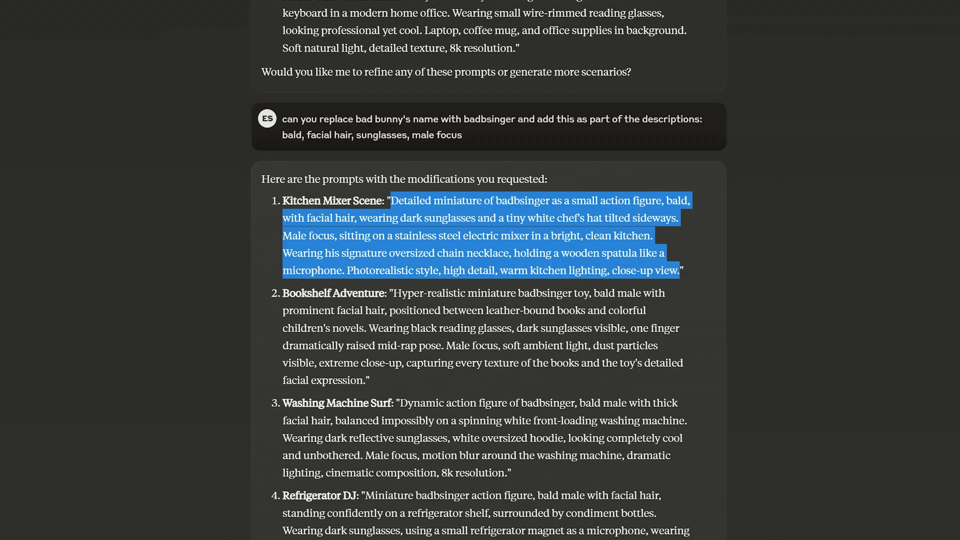
{"action": "scroll", "coordinate": [480, 269], "scroll_direction": "down", "scroll_amount": 15}
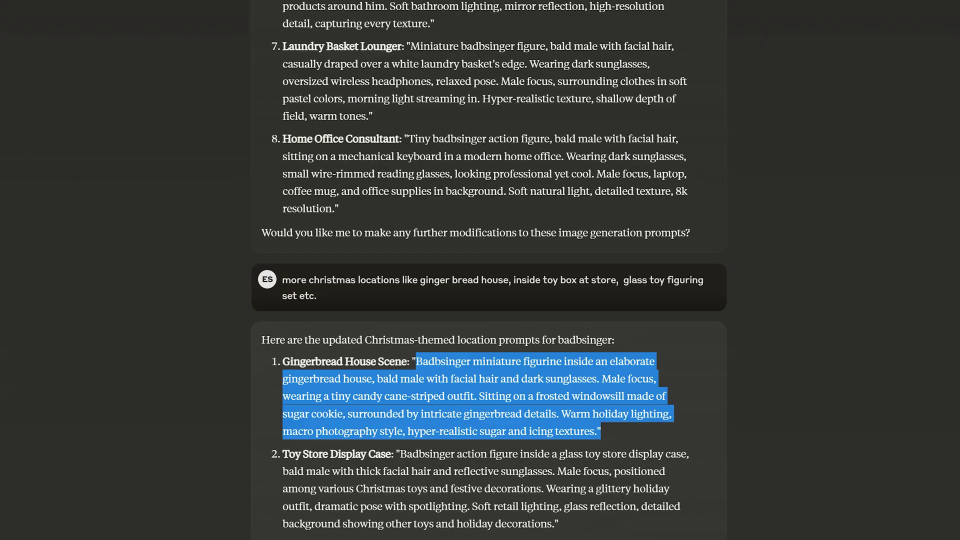
- Paste the Gingerbread House Scene prompt ahead of the LoRA tags and generate the image
{"action": "left_click_drag", "start_coordinate": [595, 431], "coordinate": [598, 434]}
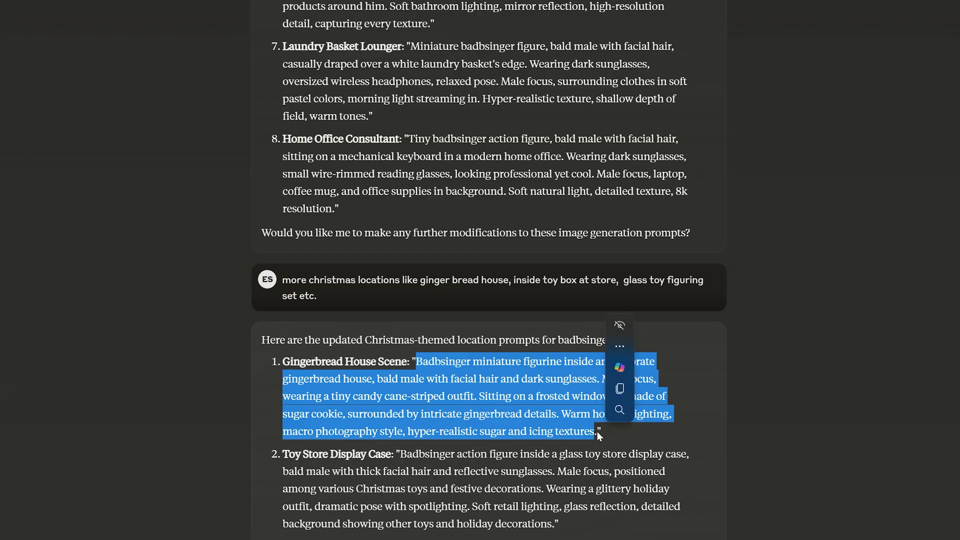
{"action": "key", "text": "ctrl+c"}
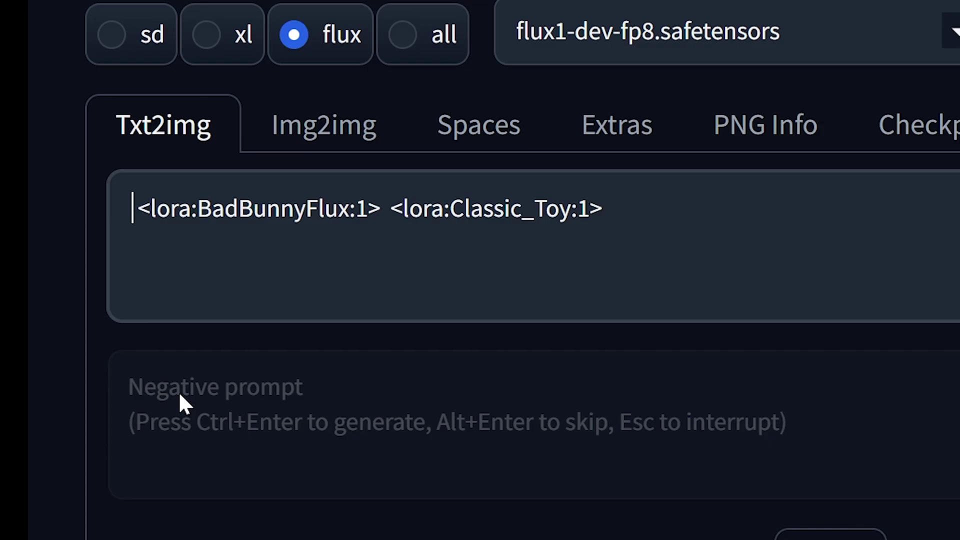
{"action": "key", "text": "ctrl+v"}
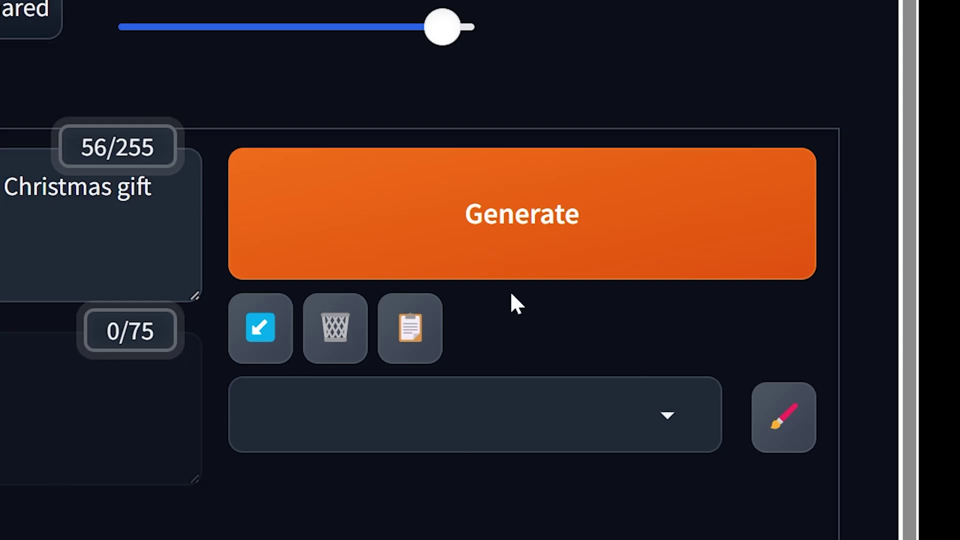
{"action": "left_click", "coordinate": [514, 251]}
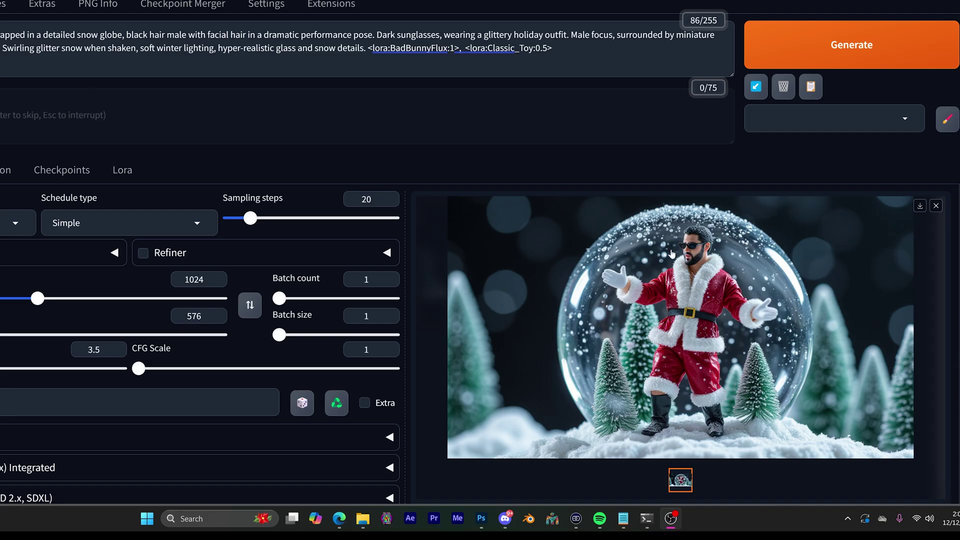
{"action": "scroll", "coordinate": [480, 250], "scroll_direction": "down", "scroll_amount": 2}
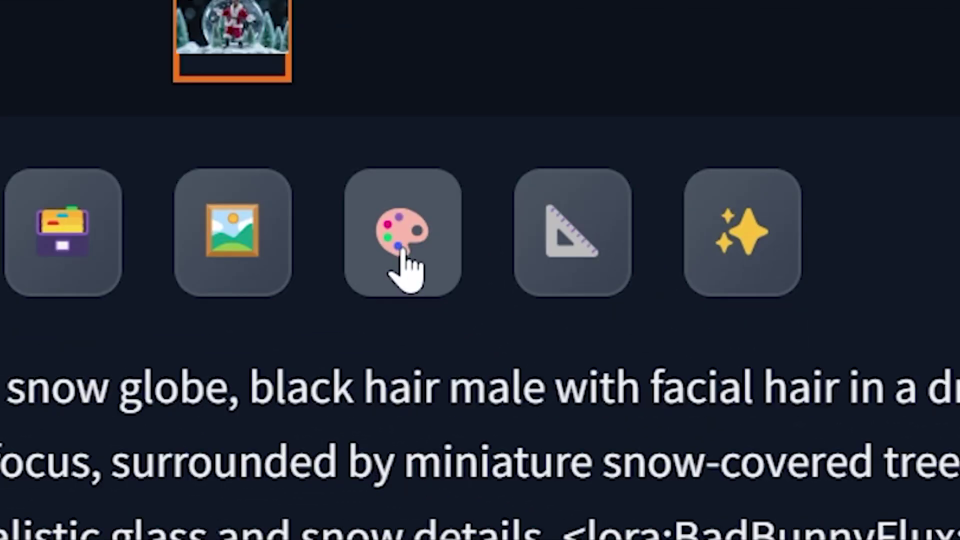
- Send the image to Inpaint, mask the figure's face, and choose Only masked
{"action": "left_click", "coordinate": [402, 251]}
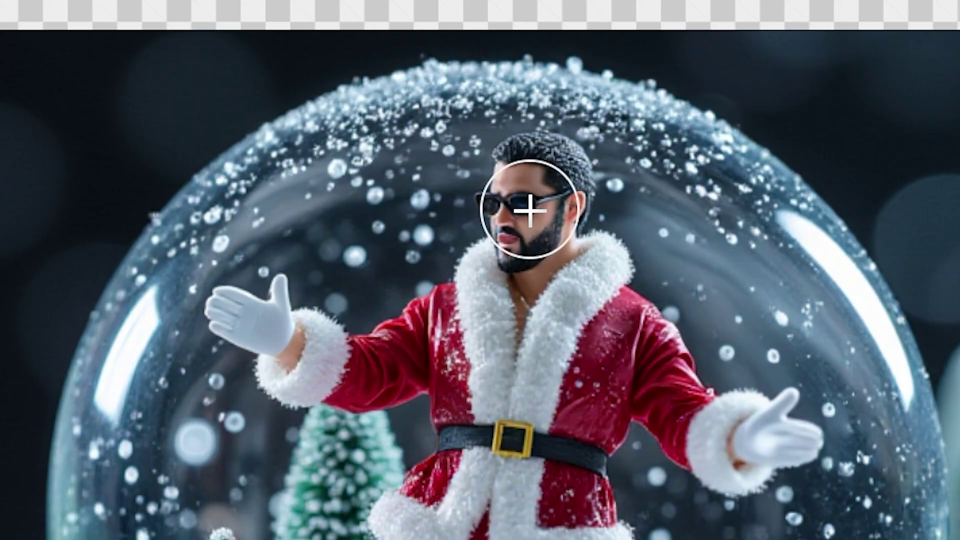
{"action": "left_click_drag", "start_coordinate": [264, 265], "coordinate": [263, 269]}
{"action": "mouse_move", "coordinate": [520, 226]}
{"action": "left_mouse_down"}
{"action": "mouse_move", "coordinate": [531, 190]}
{"action": "mouse_move", "coordinate": [547, 167]}
{"action": "mouse_move", "coordinate": [563, 176]}
{"action": "mouse_move", "coordinate": [570, 215]}
{"action": "left_mouse_up"}
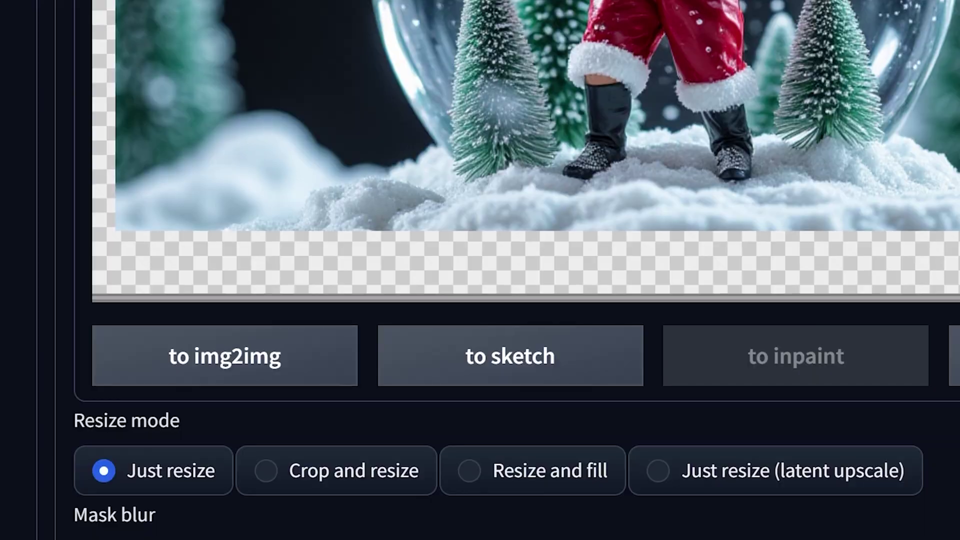
{"action": "scroll", "coordinate": [418, 278], "scroll_direction": "down", "scroll_amount": 5}
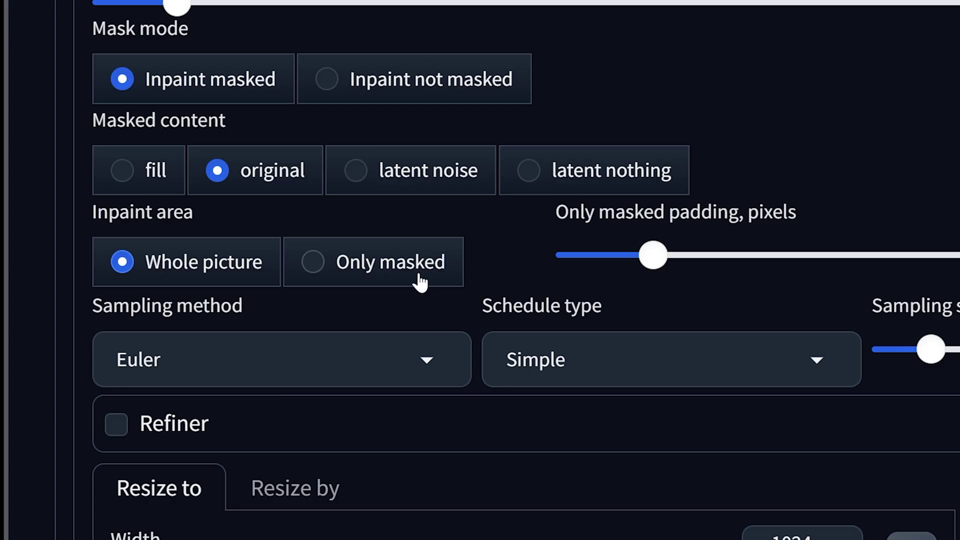
{"action": "left_click", "coordinate": [411, 285]}
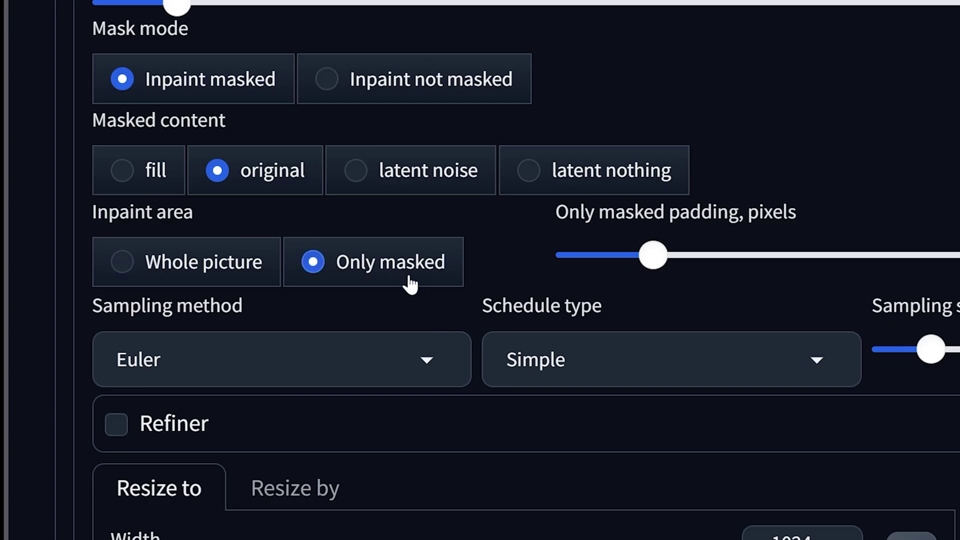
- Add 'loop earrings' and 'male focus' to the prompt after 'facial hair'
{"action": "scroll", "coordinate": [410, 284], "scroll_direction": "down", "scroll_amount": 4}
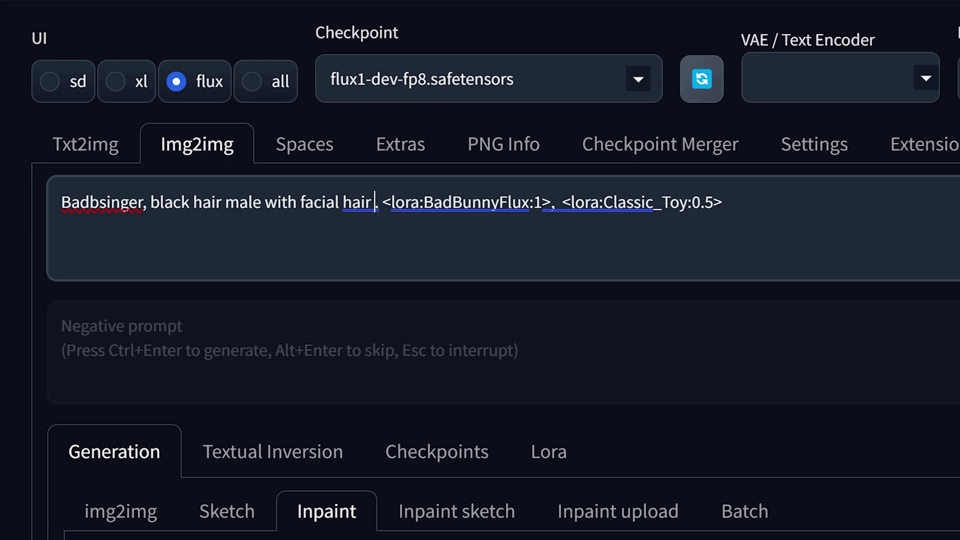
{"action": "key", "text": "BackSpace"}
{"action": "type", "text": "."}
{"action": "key", "text": "BackSpace"}
{"action": "type", "text": ", loop earrings."}
{"action": "key", "text": "BackSpace"}
{"action": "type", "text": ", male focus"}
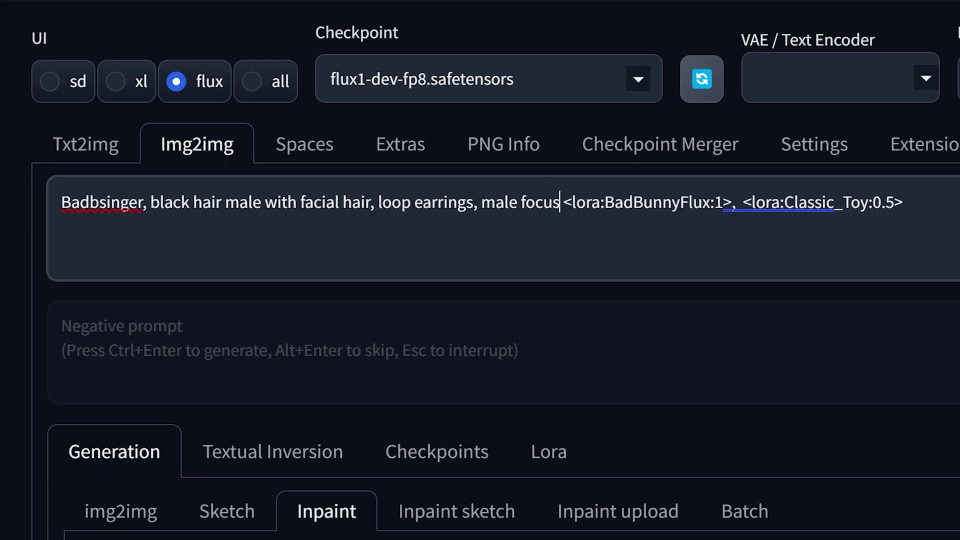
{"action": "type", "text": ","}
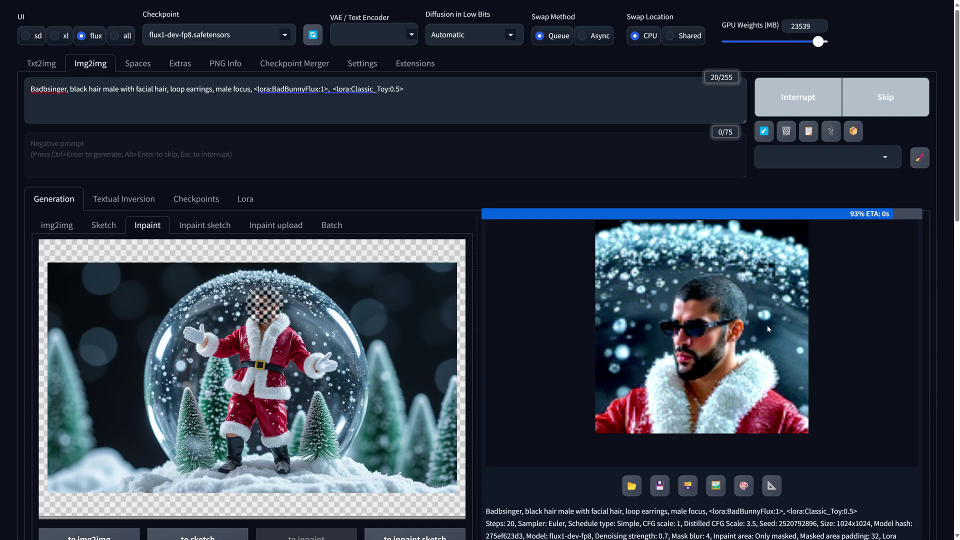
- Set denoising strength to 0.7 and run the face inpaint twice
{"action": "left_click", "coordinate": [769, 326]}
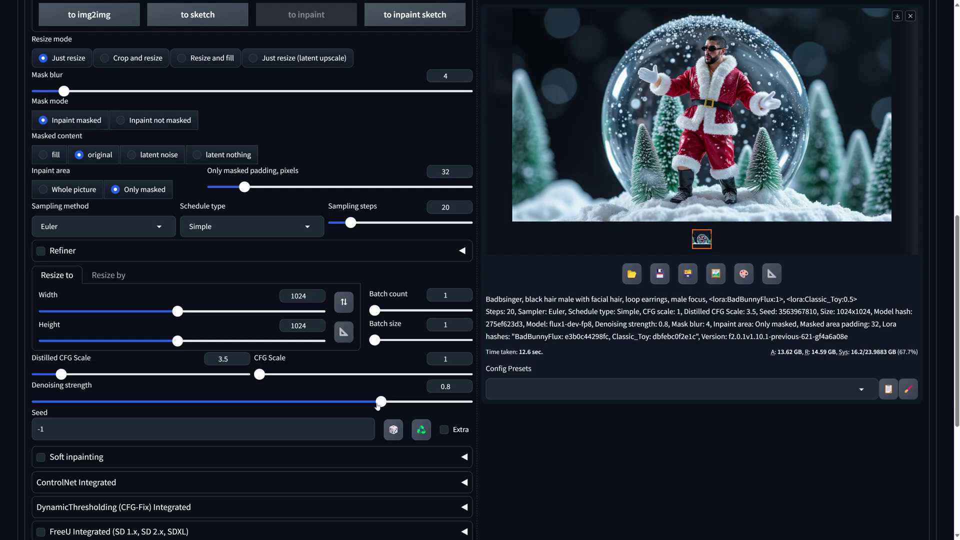
{"action": "left_click_drag", "start_coordinate": [385, 402], "coordinate": [356, 402]}
{"action": "left_click_drag", "start_coordinate": [665, 315], "coordinate": [654, 315]}
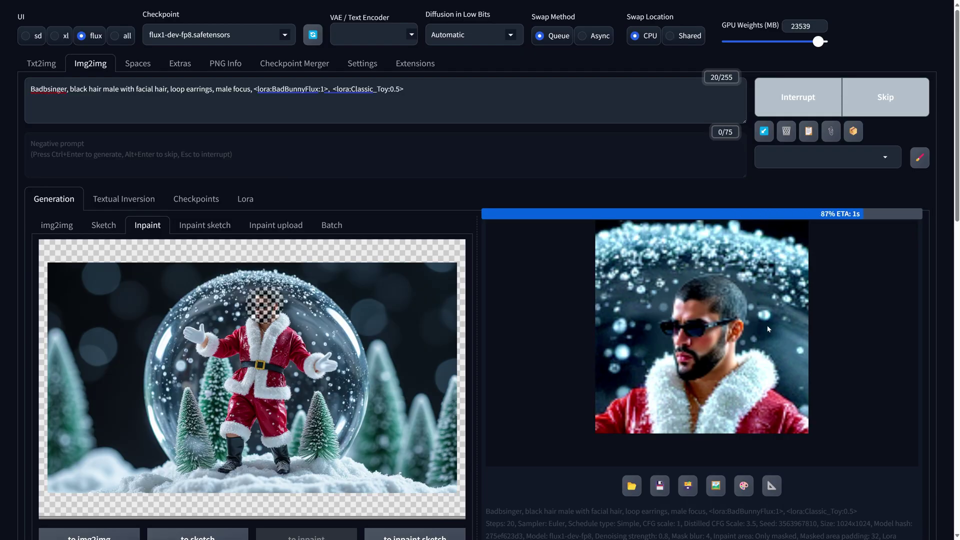
{"action": "left_click", "coordinate": [769, 230]}
{"action": "left_click", "coordinate": [769, 323]}
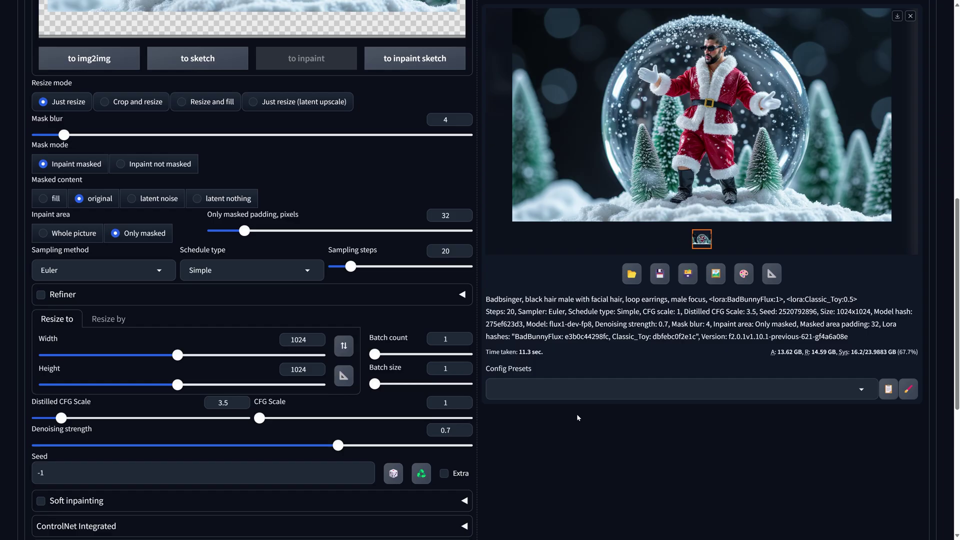
{"action": "scroll", "coordinate": [757, 354], "scroll_direction": "up", "scroll_amount": 8}
{"action": "key", "text": "ctrl+Return"}
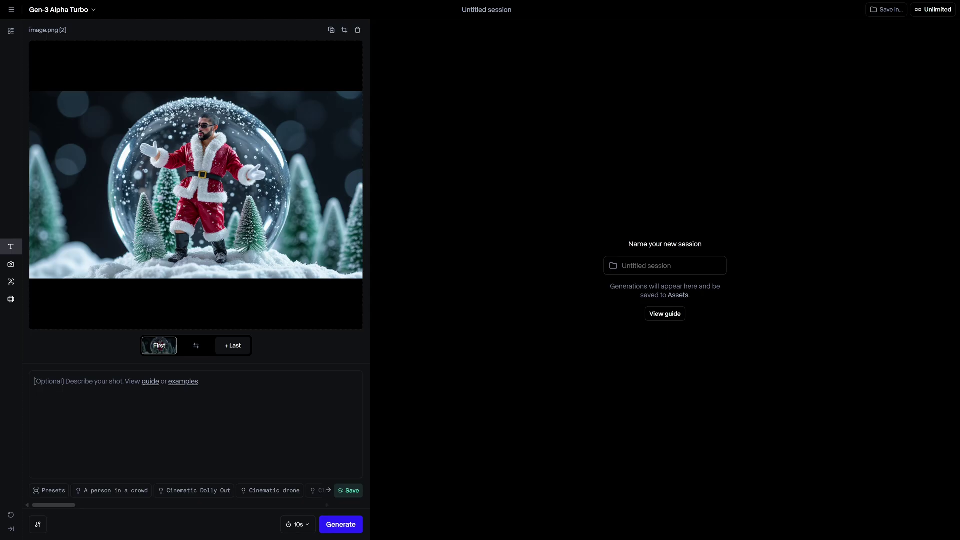
- Enter the prompt 'man moving inside a snowglobe, snowing,' for the Gen-3 video
{"action": "type", "text": "snowglosnowing"}
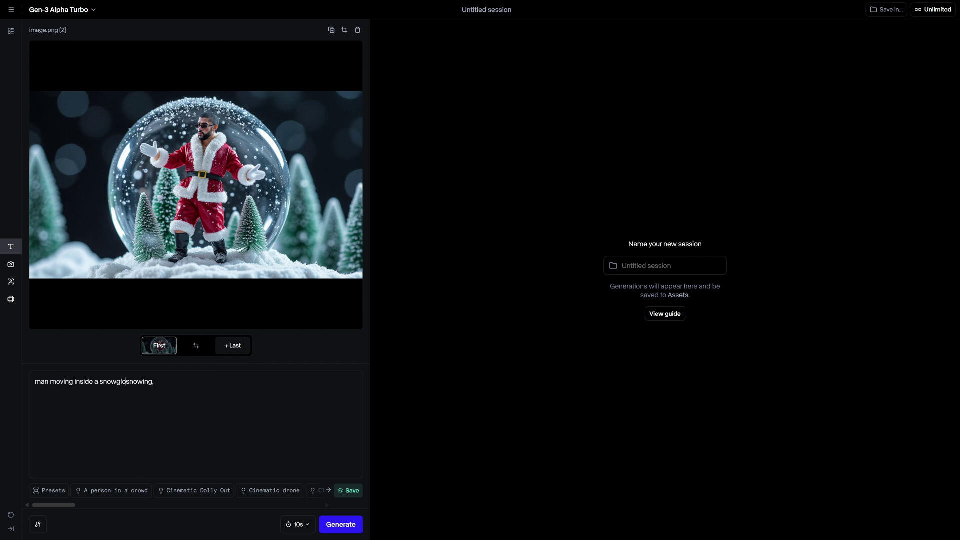
{"action": "type", "text": ","}
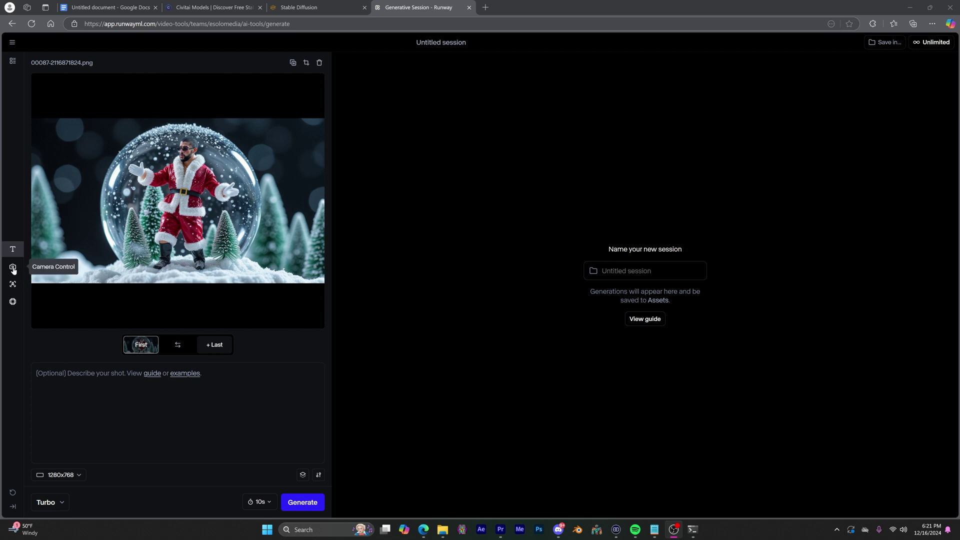
- Adjust the camera control sliders, ending with Pan 6.1 and Zoom -2.3
{"action": "left_click", "coordinate": [13, 269]}
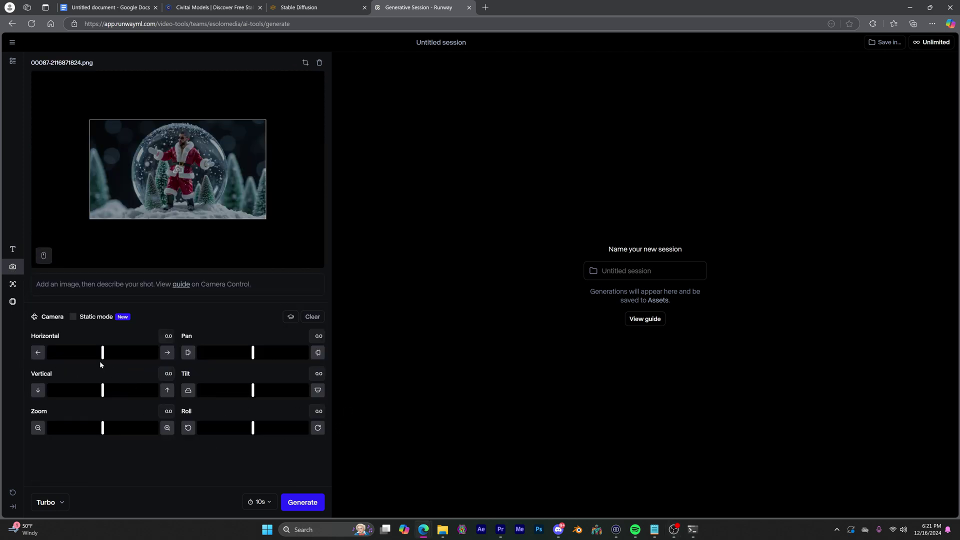
{"action": "left_click_drag", "start_coordinate": [105, 354], "coordinate": [116, 353]}
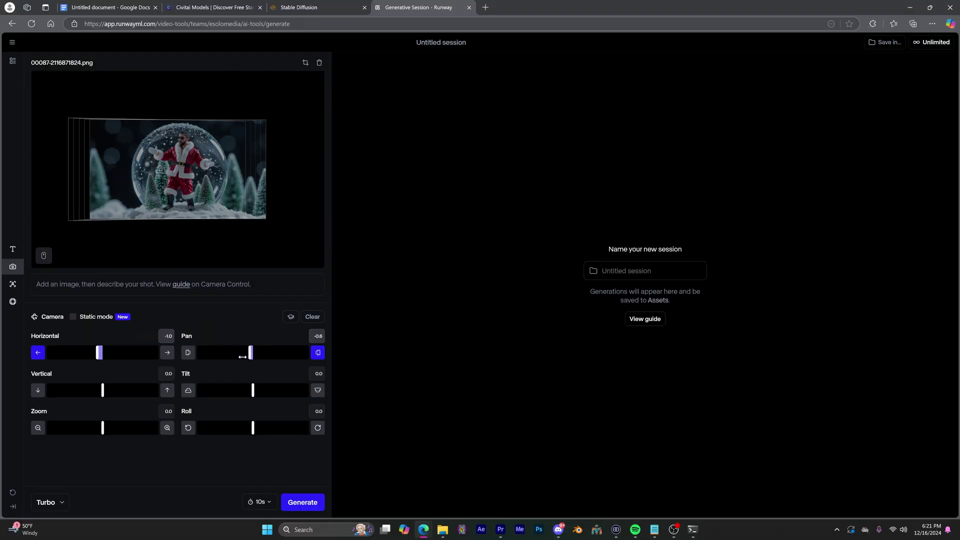
{"action": "left_click_drag", "start_coordinate": [247, 353], "coordinate": [211, 356]}
{"action": "left_click_drag", "start_coordinate": [250, 390], "coordinate": [284, 390]}
{"action": "left_click_drag", "start_coordinate": [103, 428], "coordinate": [23, 437]}
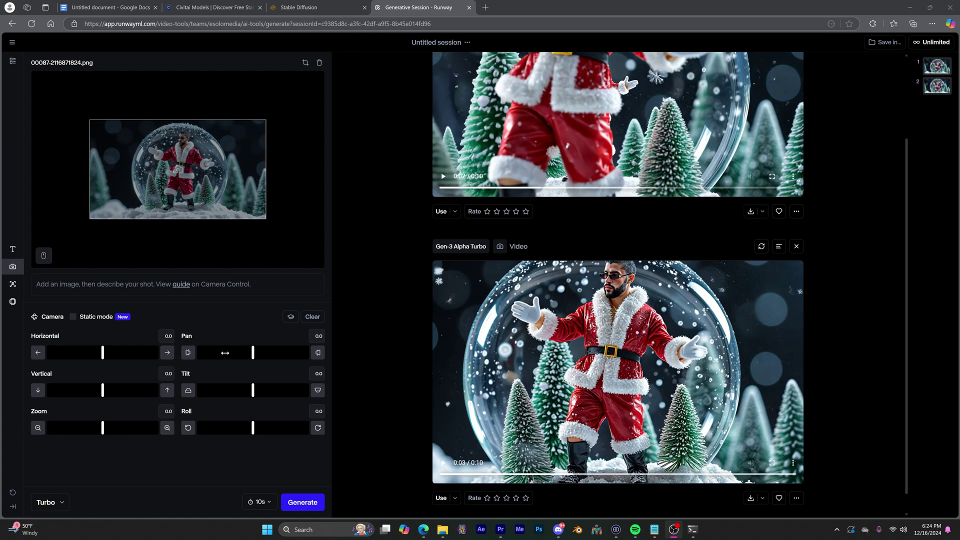
{"action": "left_click_drag", "start_coordinate": [253, 352], "coordinate": [259, 351]}
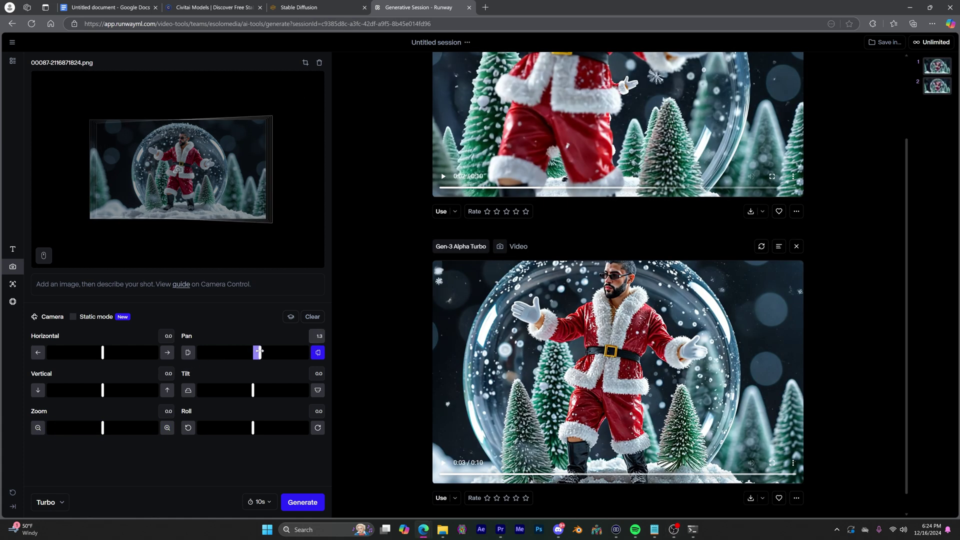
{"action": "left_click_drag", "start_coordinate": [102, 427], "coordinate": [97, 428]}
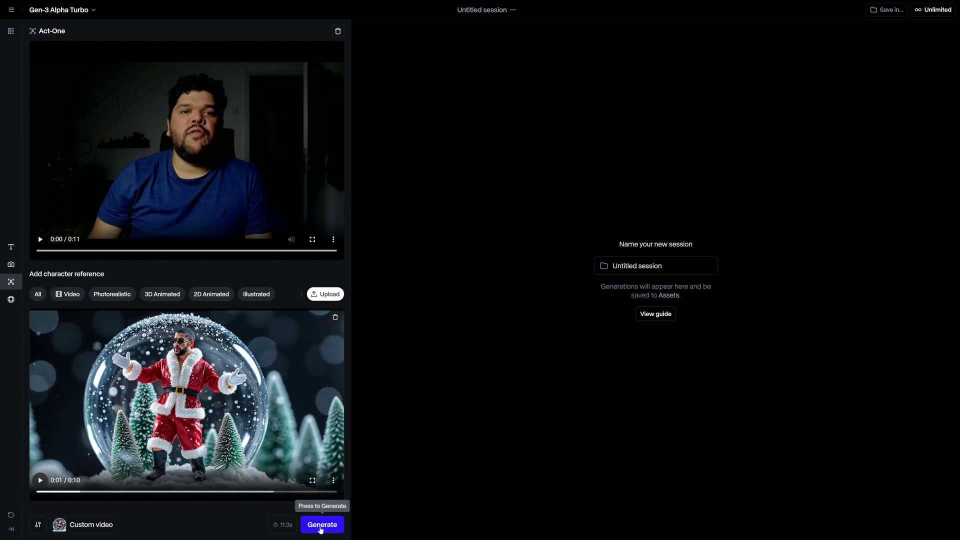
- Start the Act-One generation of the snow-globe character
{"action": "left_click", "coordinate": [321, 525]}
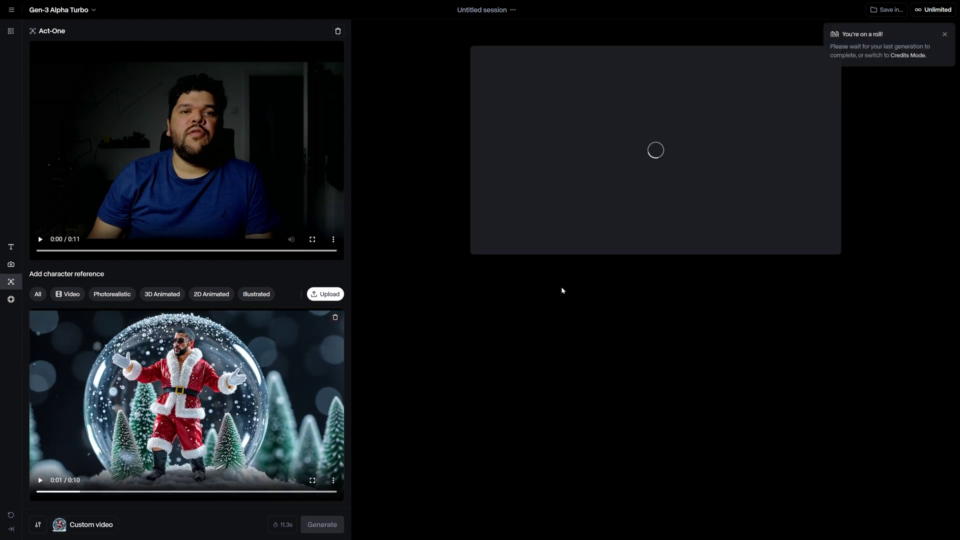